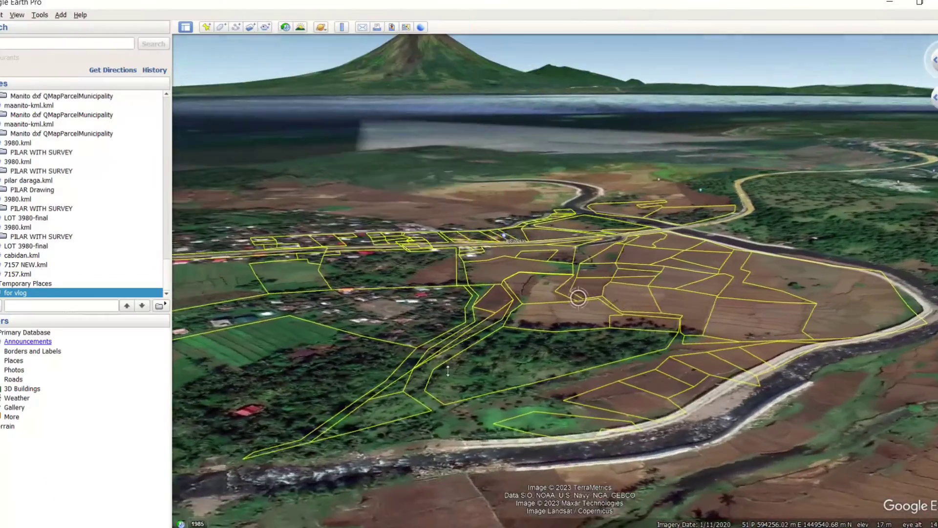
# Tilt toward the volcano and rotate so the river runs vertically over the yellow parcels.
pyautogui.moveTo(448, 371); pyautogui.dragTo(433, 382, button='middle')
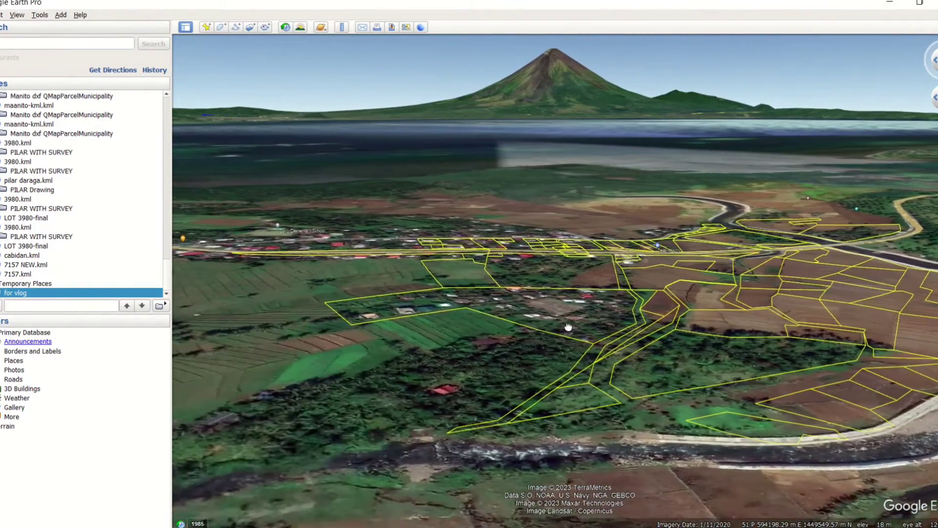
pyautogui.scroll(5, 602, 375)
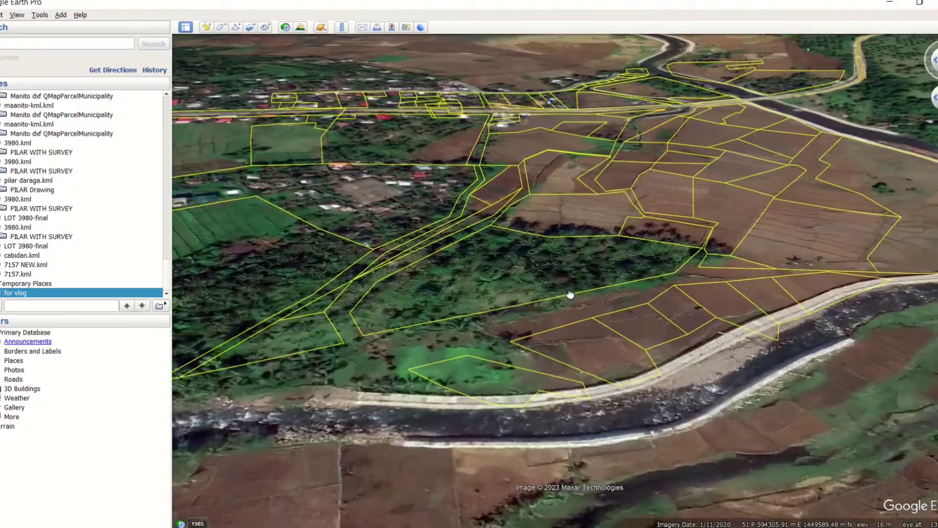
pyautogui.scroll(-5, 624, 353)
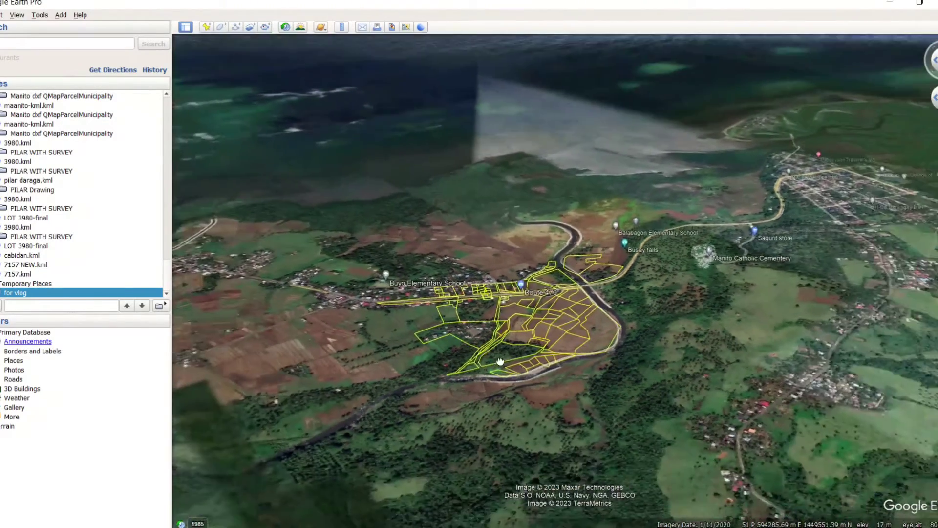
pyautogui.moveTo(509, 353)
pyautogui.mouseDown(button='middle')
pyautogui.moveTo(619, 336)
pyautogui.moveTo(474, 376)
pyautogui.mouseUp(button='middle')
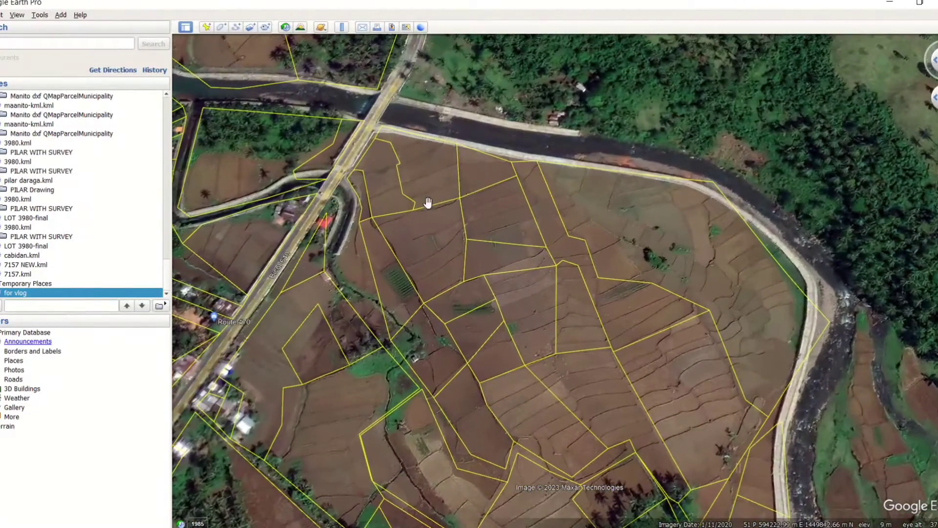
# Zoom out until the whole Philippines fills the Google Earth view.
pyautogui.scroll(-3, 417, 244)
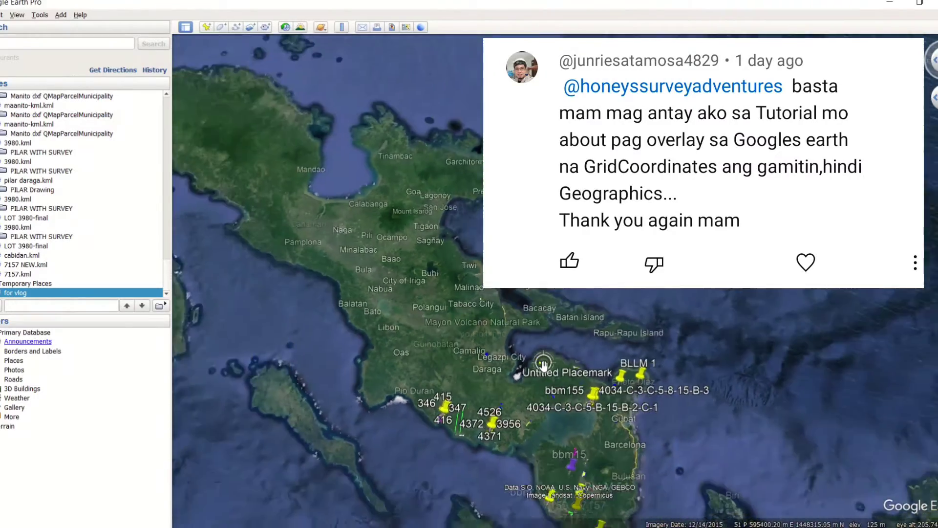
pyautogui.scroll(-2, 561, 361)
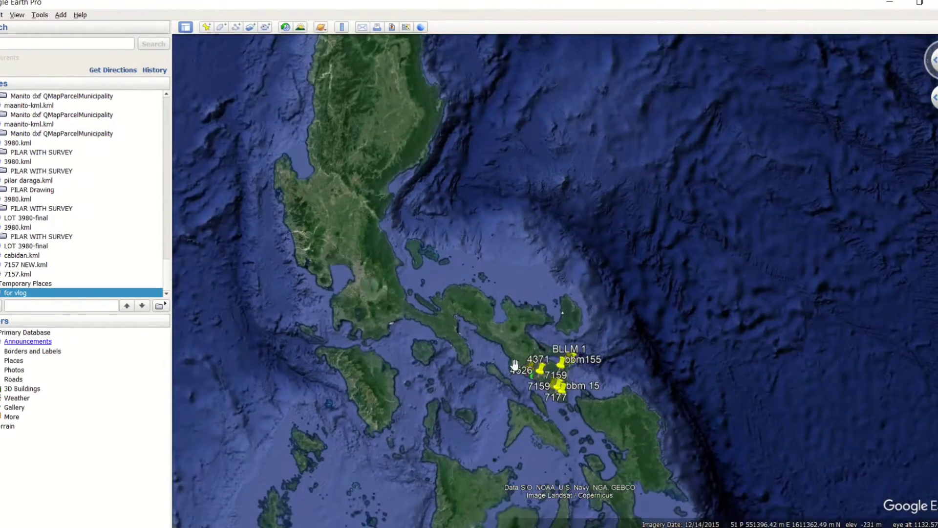
pyautogui.scroll(-3, 515, 364)
pyautogui.scroll(-3, 572, 318)
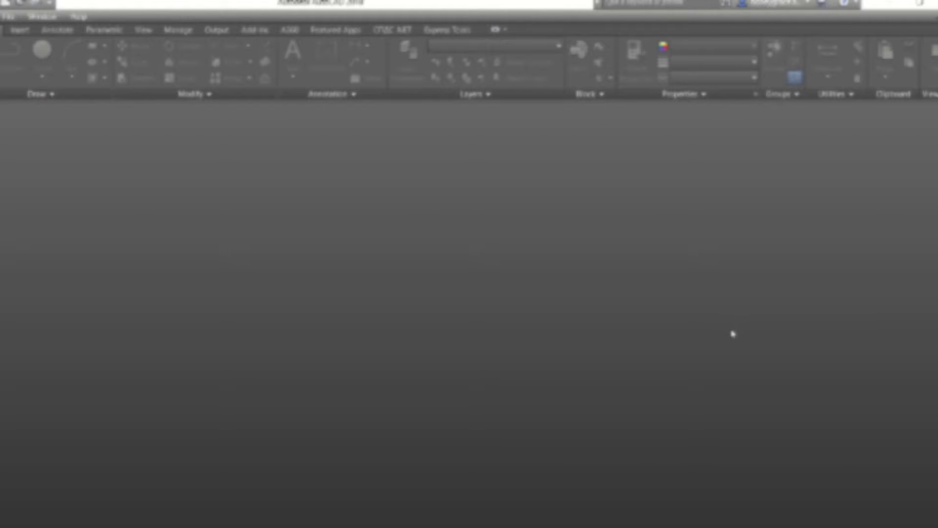
# Open the 'for vlog' drawing from the Desktop.
pyautogui.click(20, 4)
pyautogui.moveTo(22, 104)
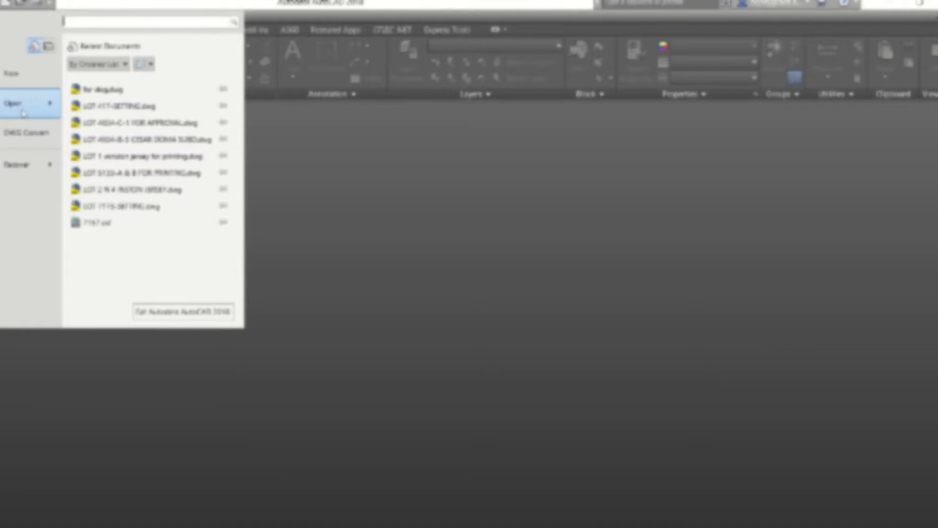
pyautogui.click(121, 117)
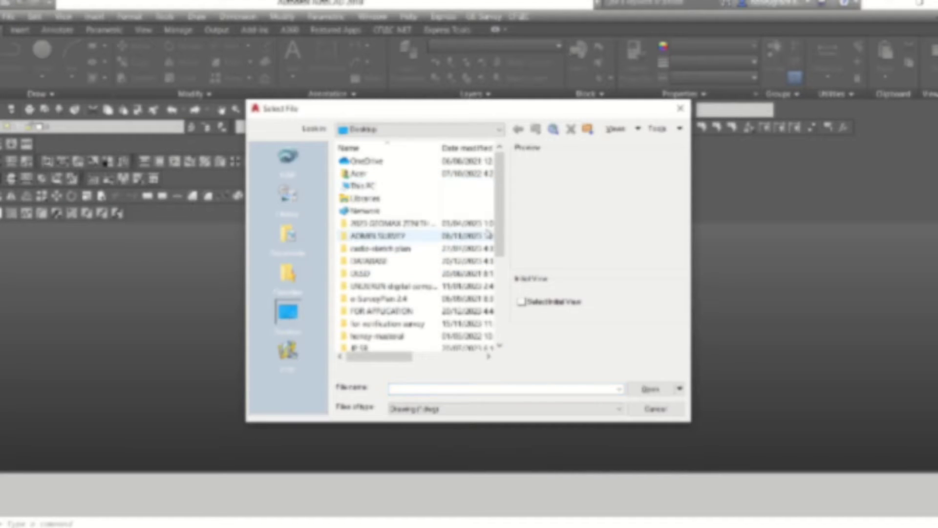
pyautogui.moveTo(500, 227); pyautogui.dragTo(500, 309)
pyautogui.click(377, 337)
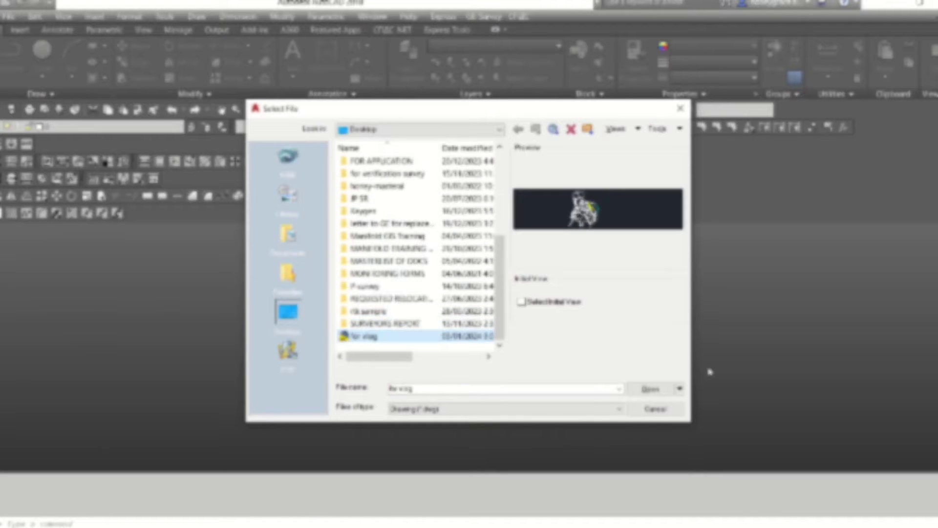
pyautogui.click(657, 390)
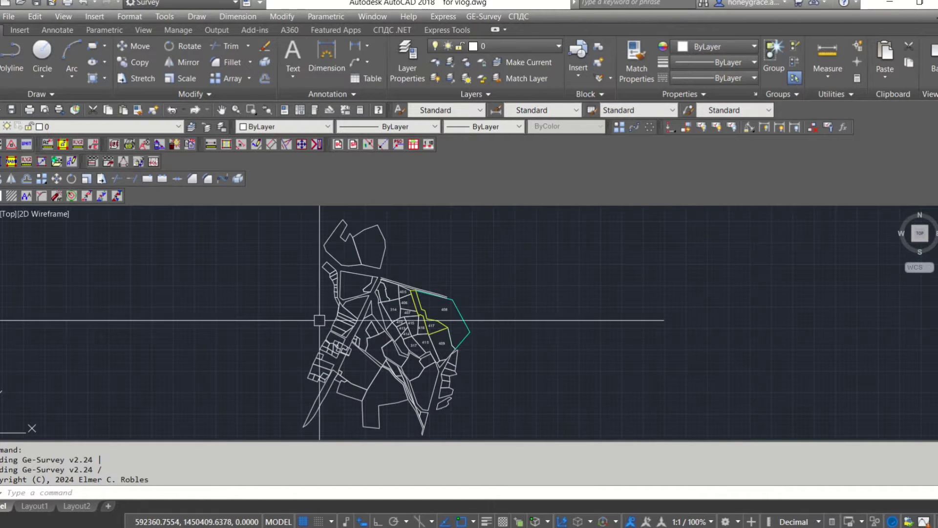
pyautogui.scroll(1, 440, 352)
pyautogui.scroll(2, 460, 337)
pyautogui.scroll(-2, 465, 337)
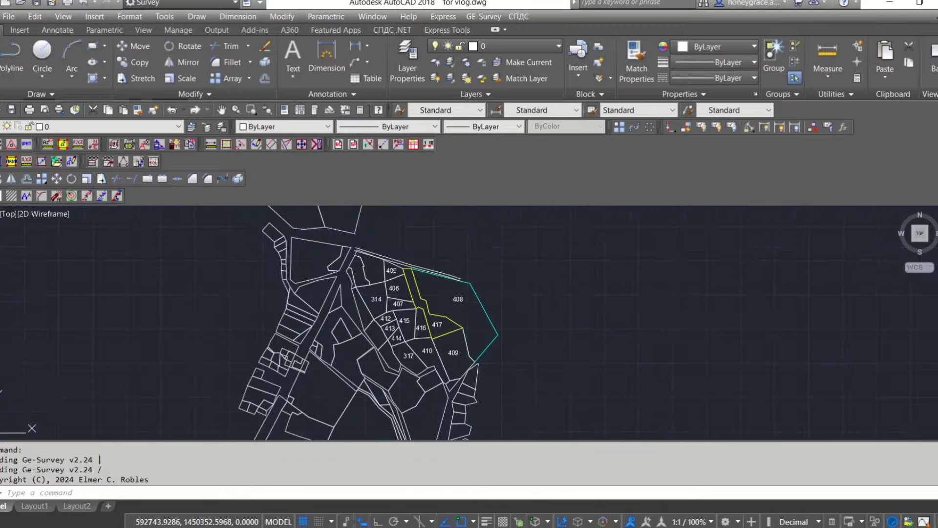
pyautogui.scroll(2, 472, 357)
pyautogui.scroll(-2, 474, 361)
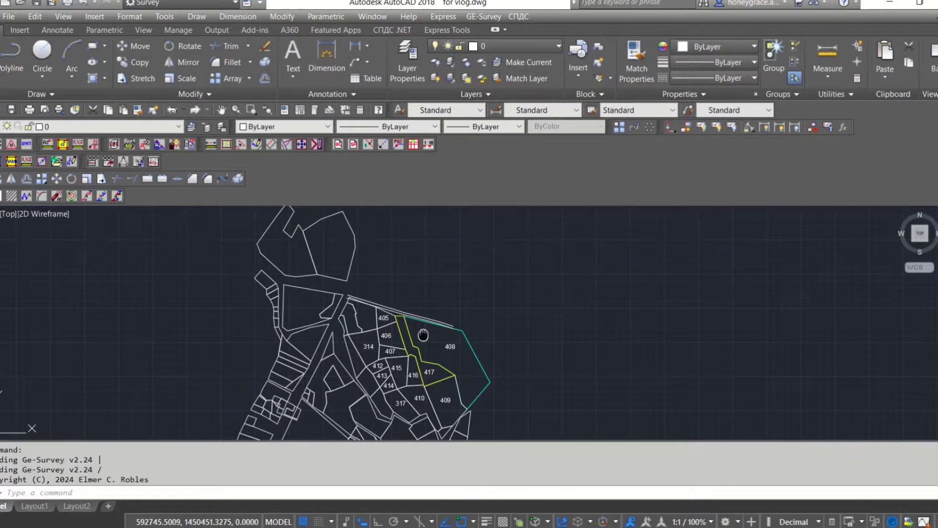
pyautogui.scroll(2, 487, 320)
pyautogui.scroll(1, 488, 349)
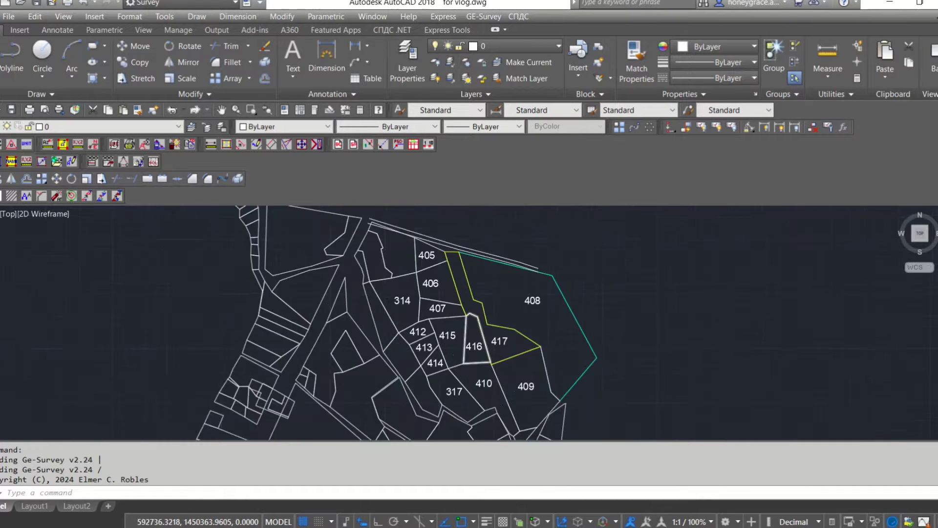
pyautogui.scroll(3, 493, 338)
pyautogui.scroll(-2, 513, 291)
pyautogui.scroll(-2, 513, 291)
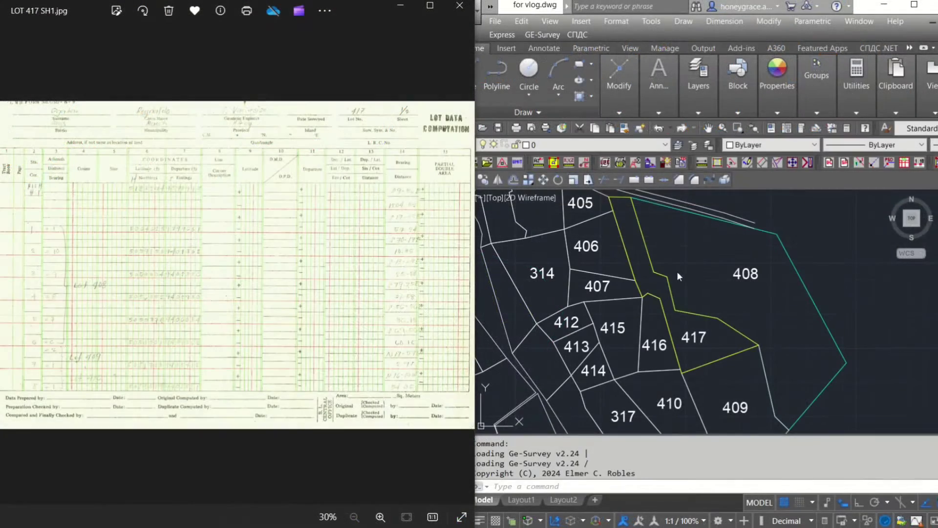
# Zoom and recentre the lot parcel drawing beside the Photos viewer.
pyautogui.scroll(-1, 675, 298)
pyautogui.scroll(1, 674, 303)
pyautogui.scroll(4, 672, 310)
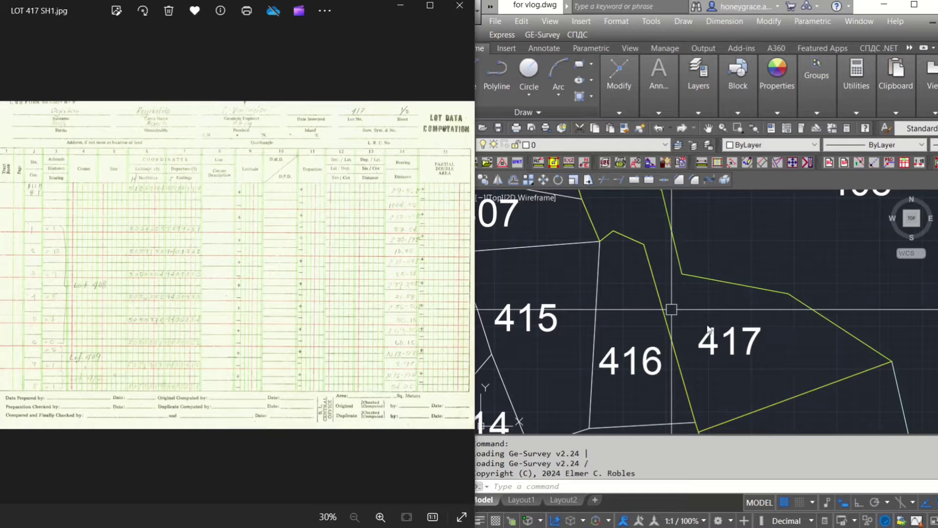
pyautogui.scroll(-2, 715, 259)
pyautogui.scroll(-1, 714, 259)
pyautogui.scroll(-2, 714, 259)
pyautogui.moveTo(758, 258); pyautogui.dragTo(761, 252, button='middle')
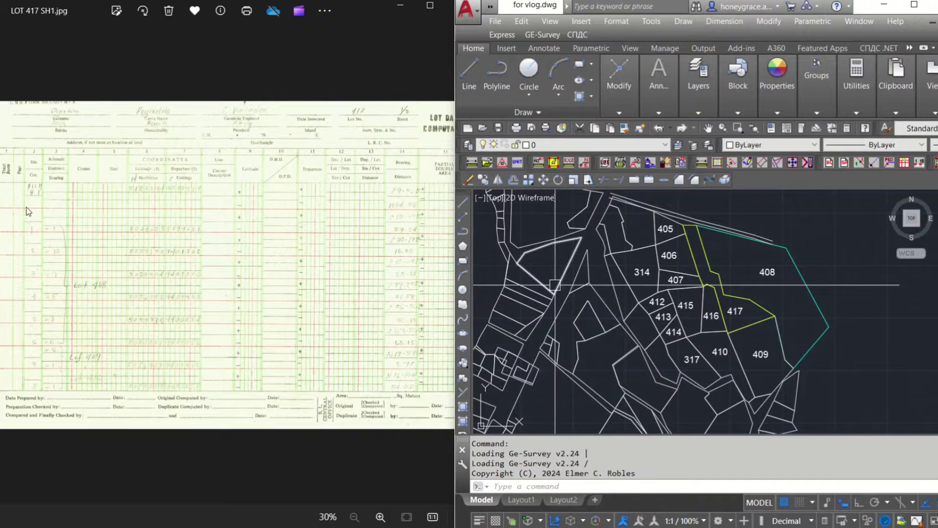
# Enlarge and pan the LOT 417 SH1 sheet to show its Northings and Eastings columns.
pyautogui.scroll(1, 27, 211)
pyautogui.scroll(2, 27, 211)
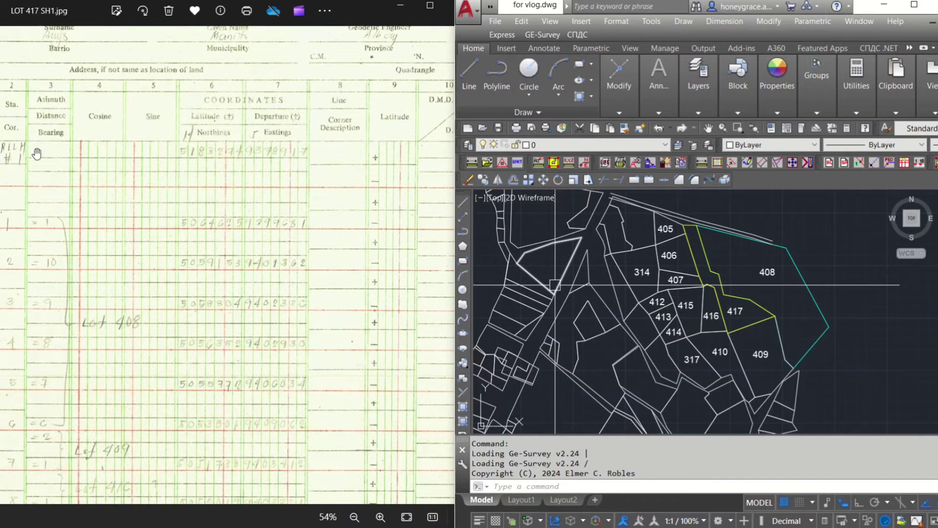
pyautogui.moveTo(37, 153); pyautogui.dragTo(58, 193)
pyautogui.moveTo(219, 233)
pyautogui.mouseDown()
pyautogui.moveTo(188, 220)
pyautogui.moveTo(191, 186)
pyautogui.mouseUp()
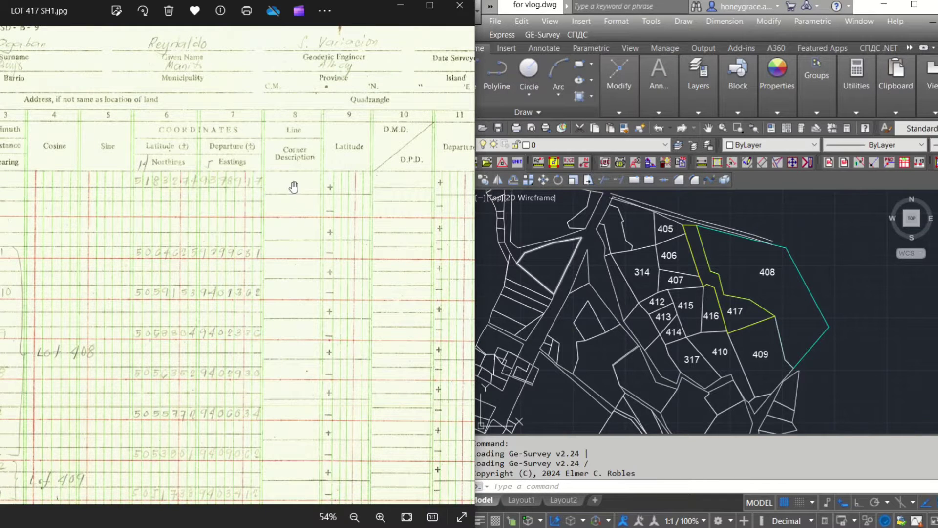
pyautogui.scroll(-1, 203, 191)
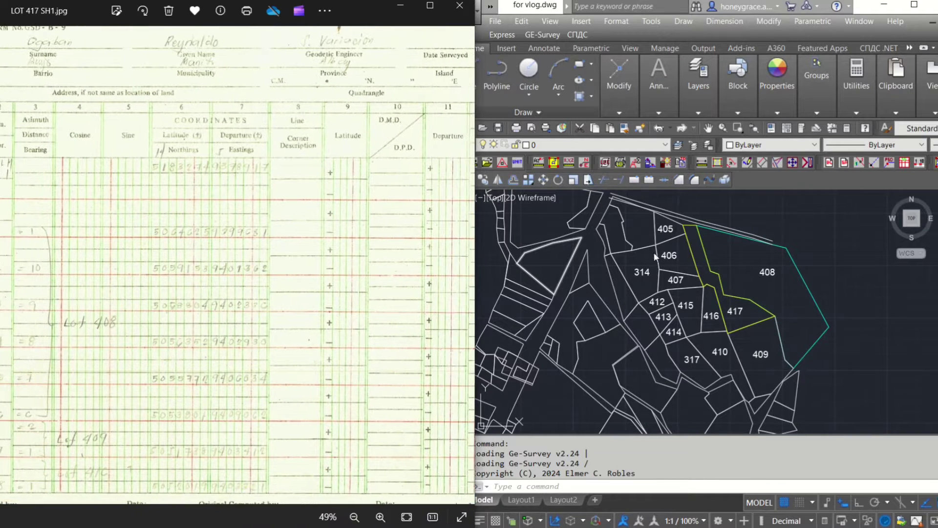
pyautogui.click(726, 276)
pyautogui.scroll(-2, 725, 277)
pyautogui.scroll(3, 760, 252)
pyautogui.write('ci')
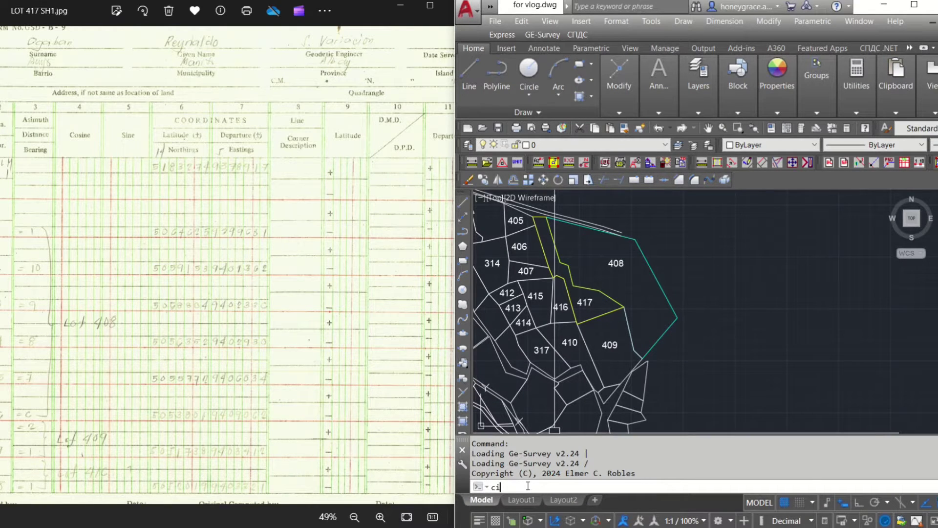
# Draw a radius-10 circle centred at 593789.17,1451832.74.
pyautogui.press('Return')
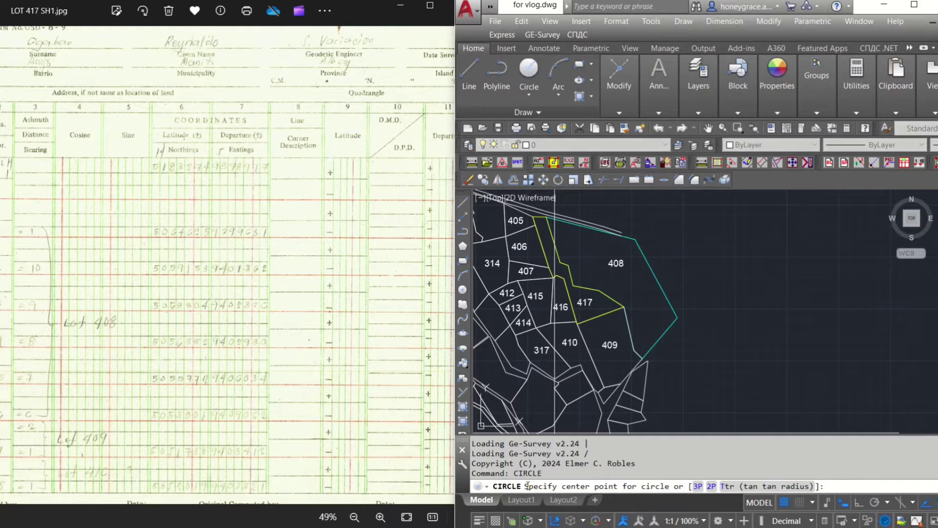
pyautogui.scroll(2, 190, 167)
pyautogui.scroll(2, 199, 168)
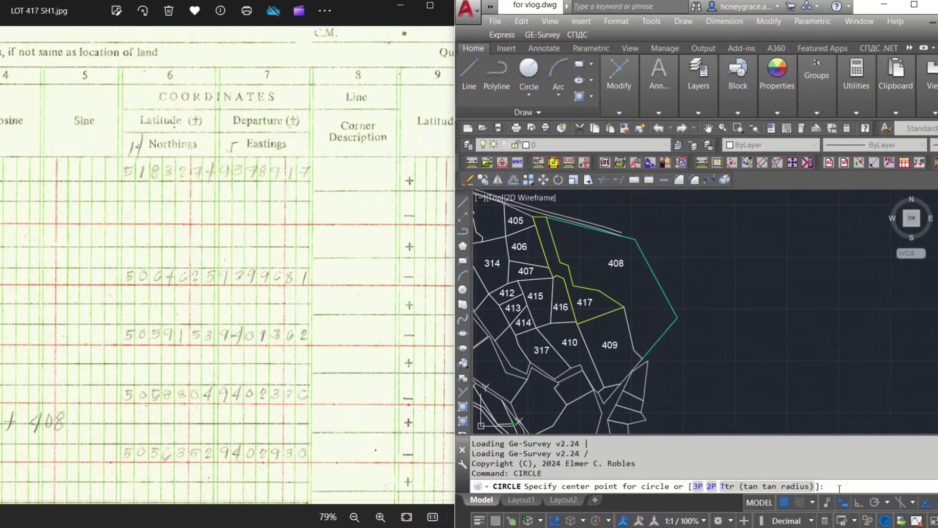
pyautogui.write('593')
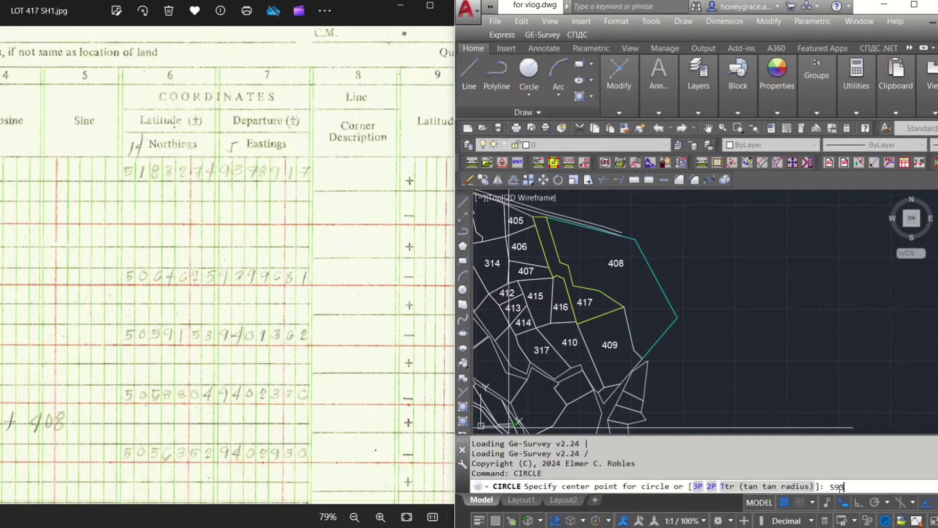
pyautogui.write('78')
pyautogui.write('9.17')
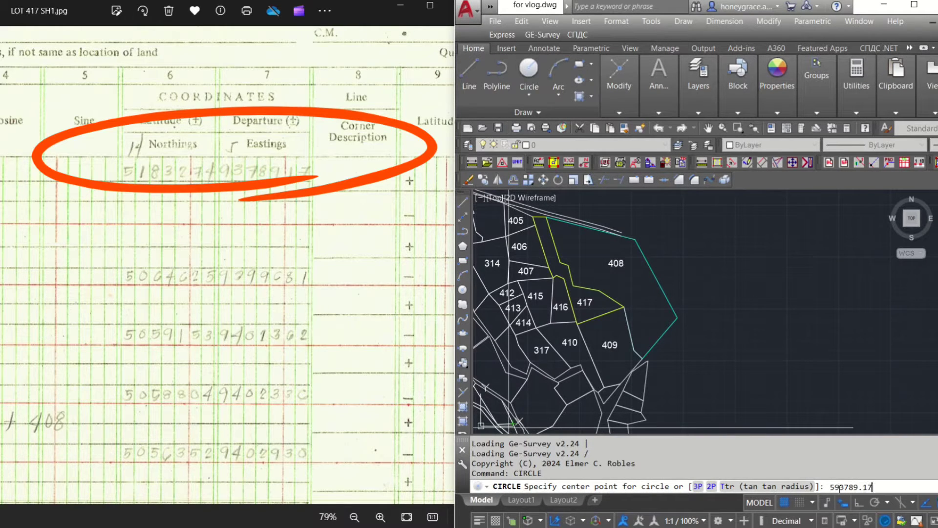
pyautogui.write(',1')
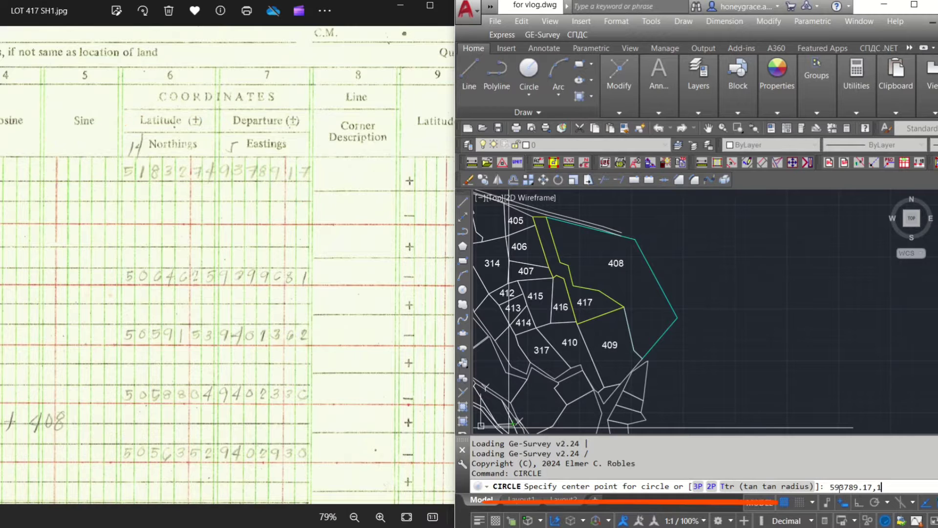
pyautogui.write('45')
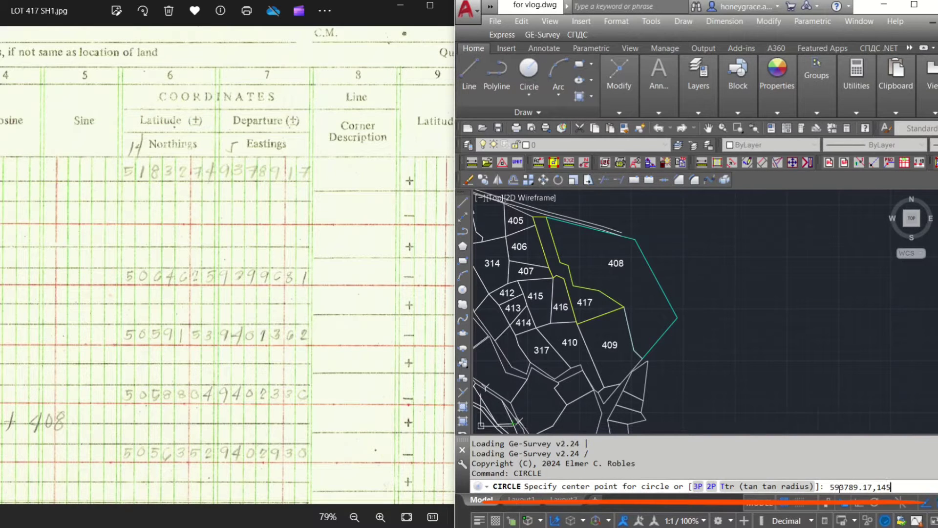
pyautogui.write('183')
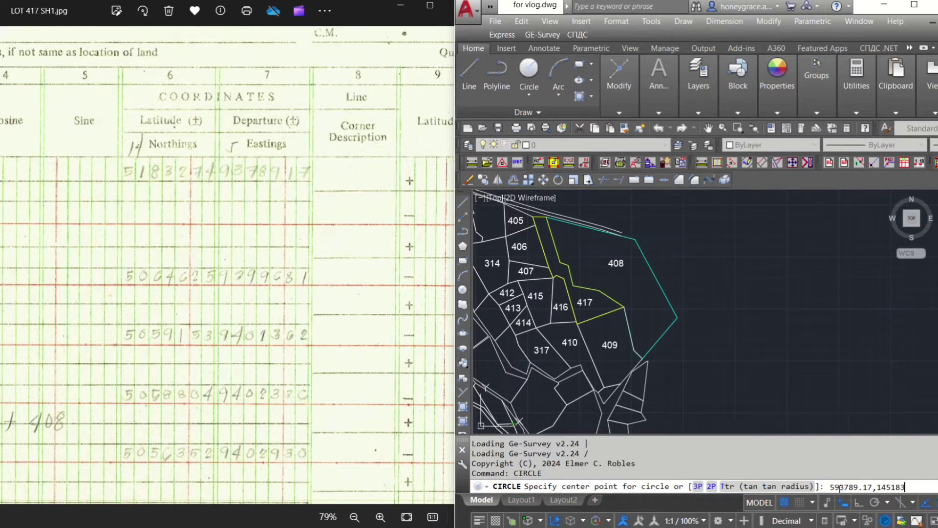
pyautogui.write('2.74')
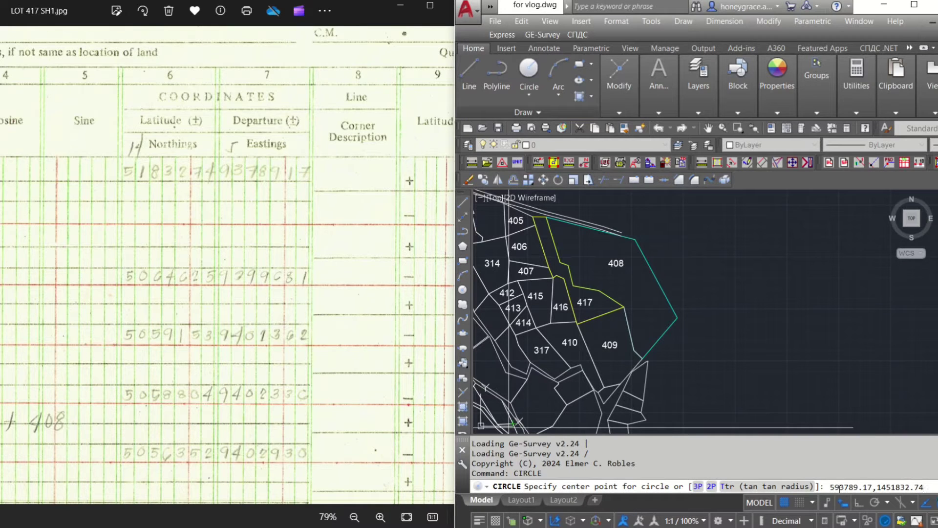
pyautogui.press('Return')
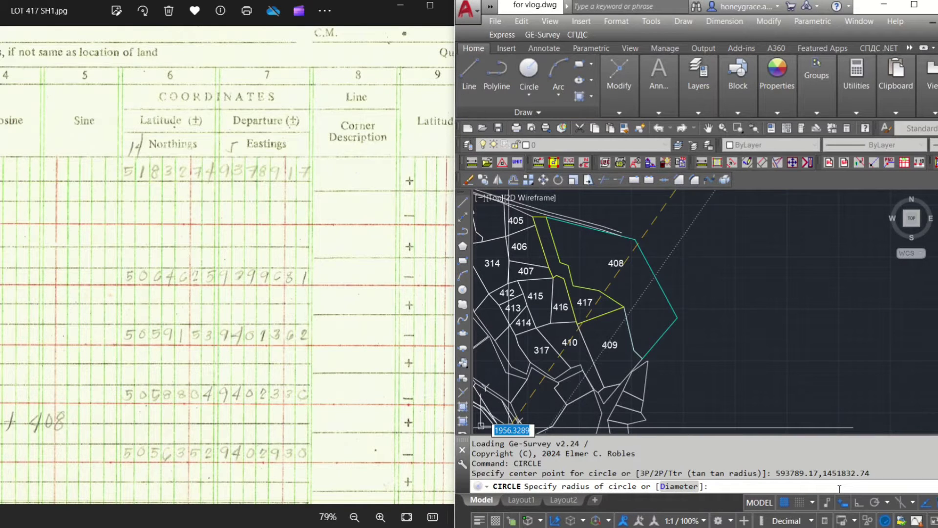
pyautogui.write('10')
pyautogui.press('Return')
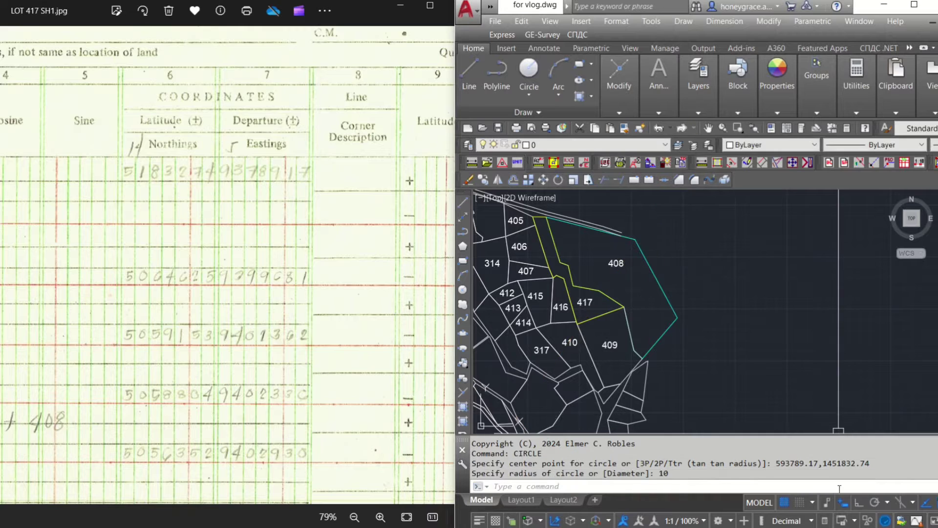
pyautogui.scroll(-5, 716, 371)
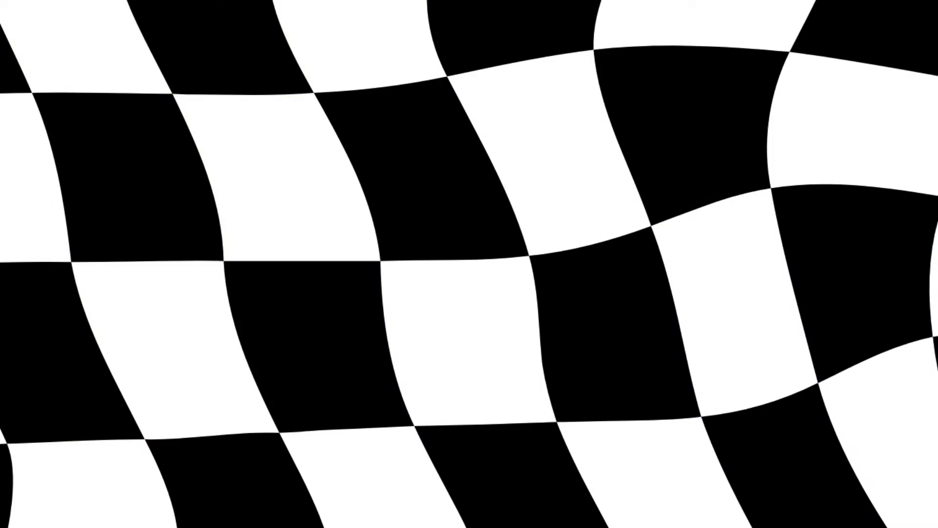
pyautogui.scroll(10, 765, 271)
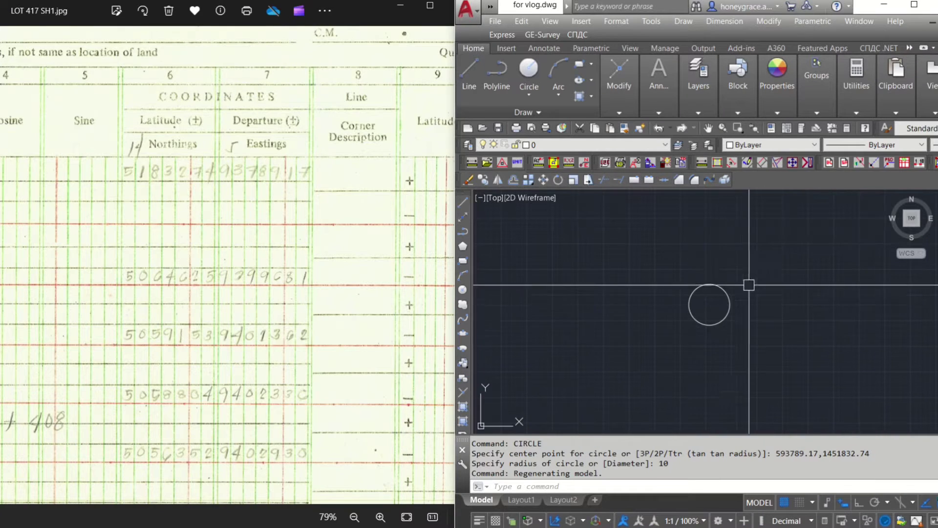
# Label the circle's centre with its coordinates N=1451832.74, E=593789.17.
pyautogui.moveTo(726, 299); pyautogui.dragTo(616, 305, button='middle')
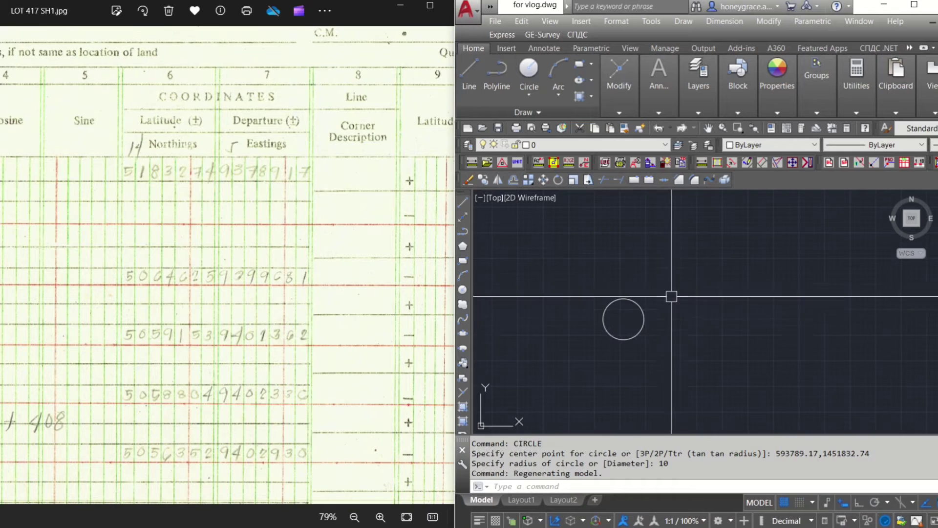
pyautogui.click(585, 163)
pyautogui.scroll(-2, 623, 381)
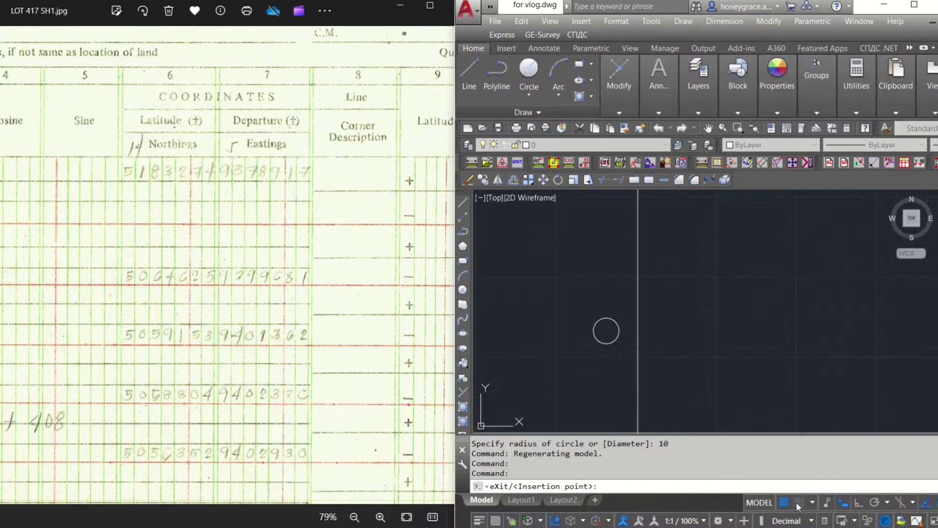
pyautogui.click(935, 502)
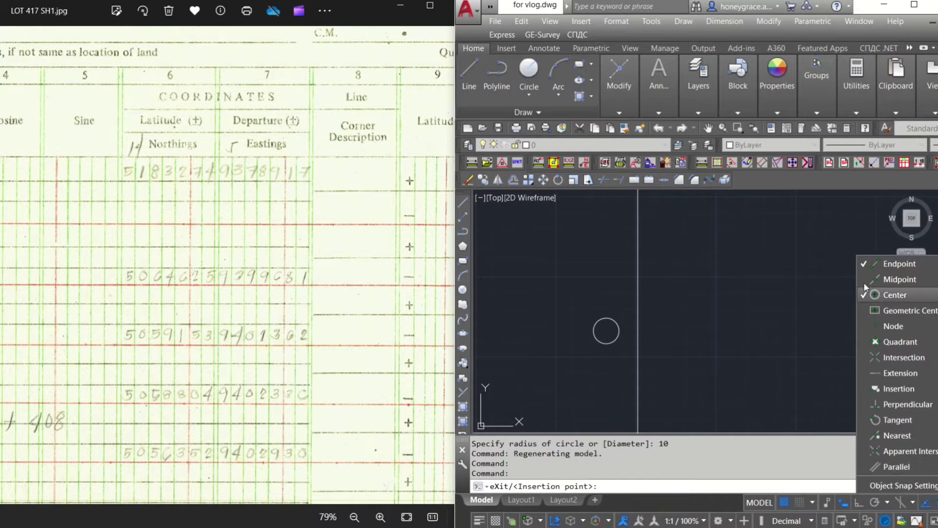
pyautogui.click(649, 333)
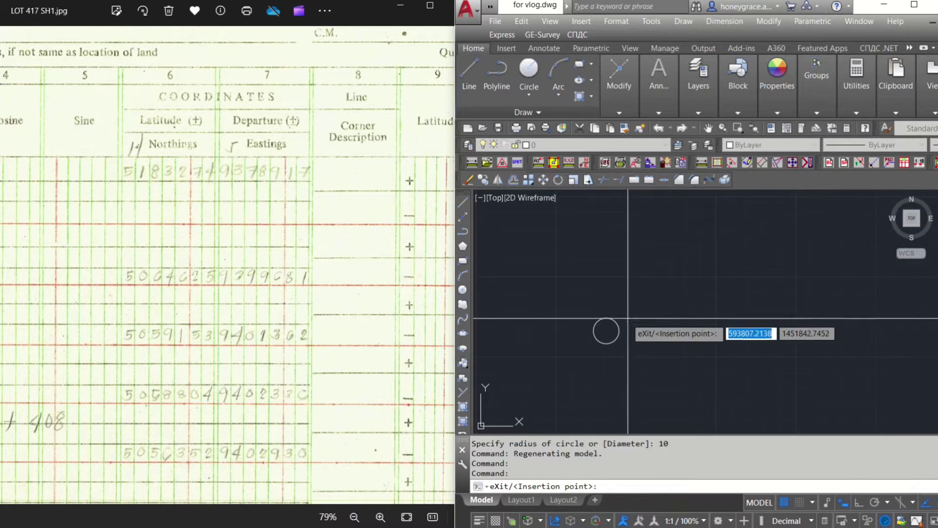
pyautogui.click(606, 330)
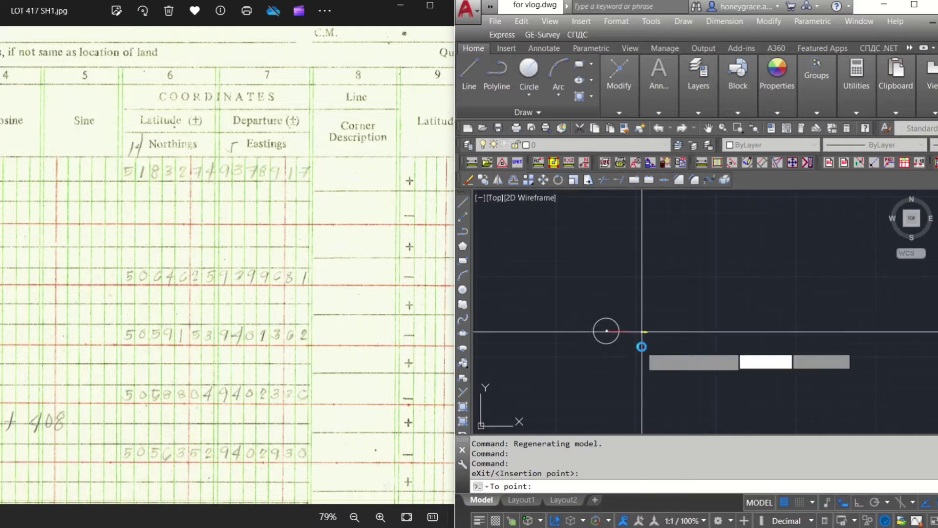
pyautogui.click(641, 332)
pyautogui.press('Escape')
# Zoom in on the new coordinate label and pan the lot data sheet to more columns.
pyautogui.scroll(4, 644, 335)
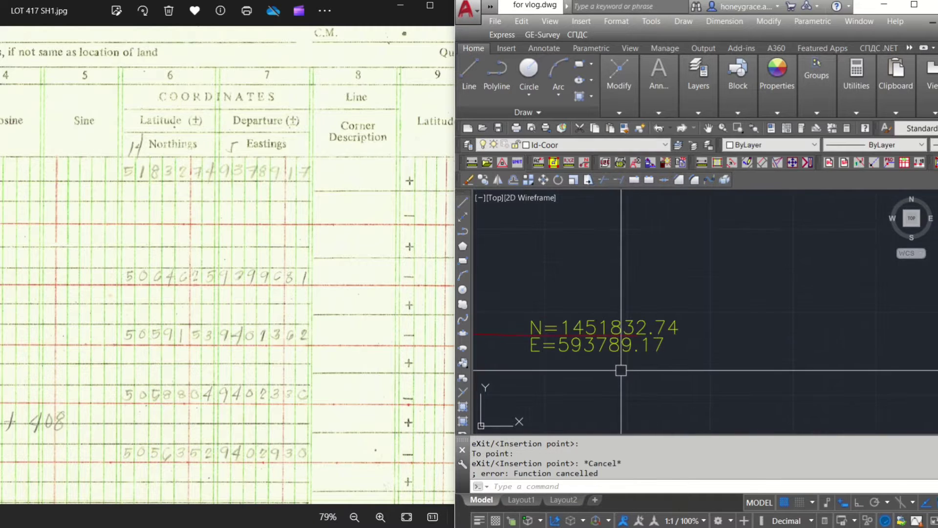
pyautogui.moveTo(620, 370); pyautogui.dragTo(714, 366, button='middle')
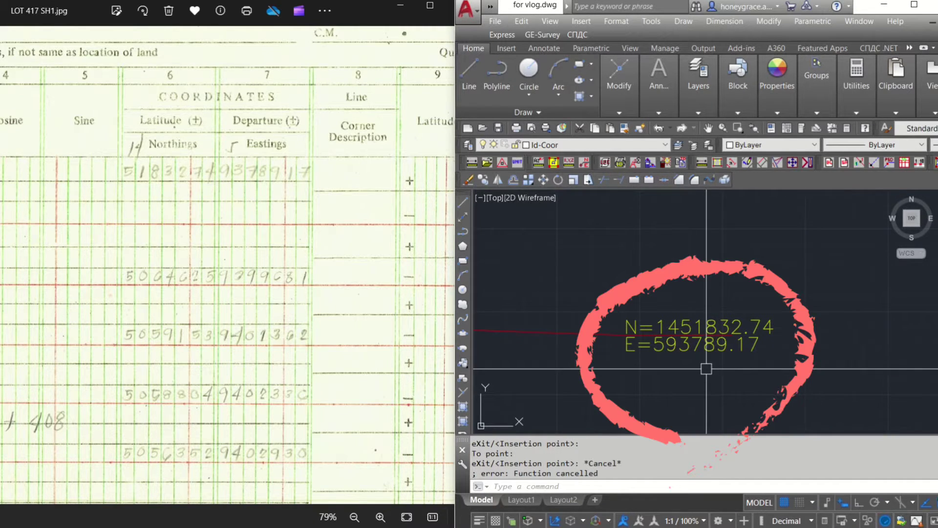
pyautogui.scroll(2, 711, 367)
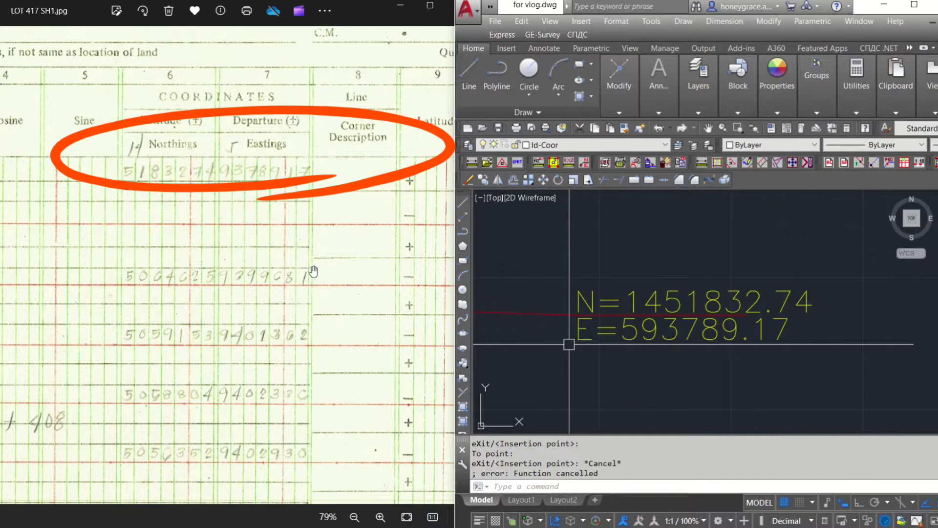
pyautogui.scroll(-5, 724, 328)
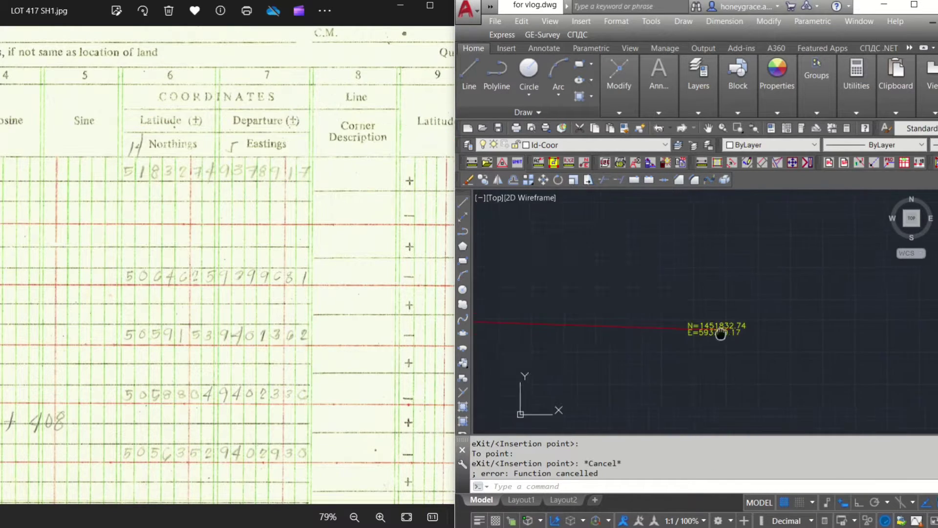
pyautogui.scroll(-3, 574, 333)
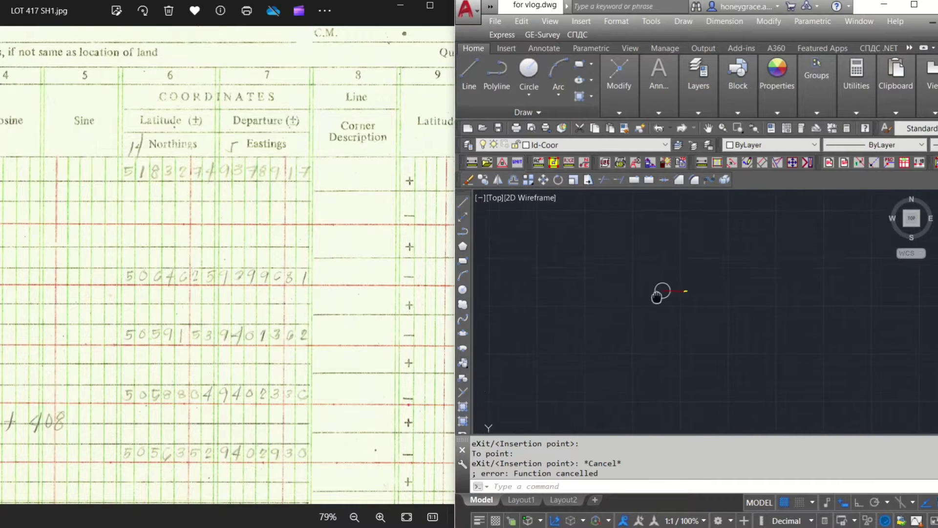
pyautogui.moveTo(367, 260); pyautogui.dragTo(216, 238)
pyautogui.scroll(-1, 371, 209)
pyautogui.scroll(-2, 371, 209)
# Start a line (L) from the tie-point circle's centre.
pyautogui.scroll(-1, 373, 176)
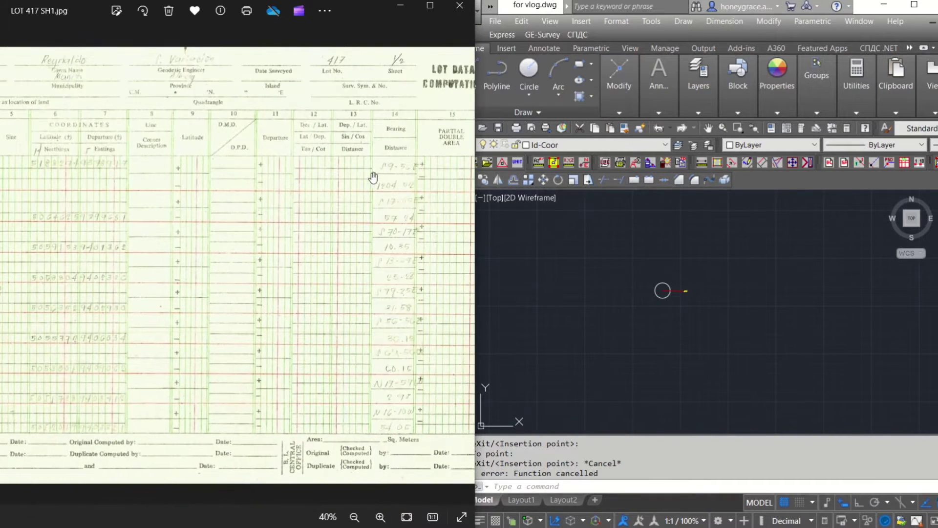
pyautogui.scroll(2, 419, 186)
pyautogui.scroll(1, 419, 185)
pyautogui.scroll(1, 367, 203)
pyautogui.scroll(1, 340, 210)
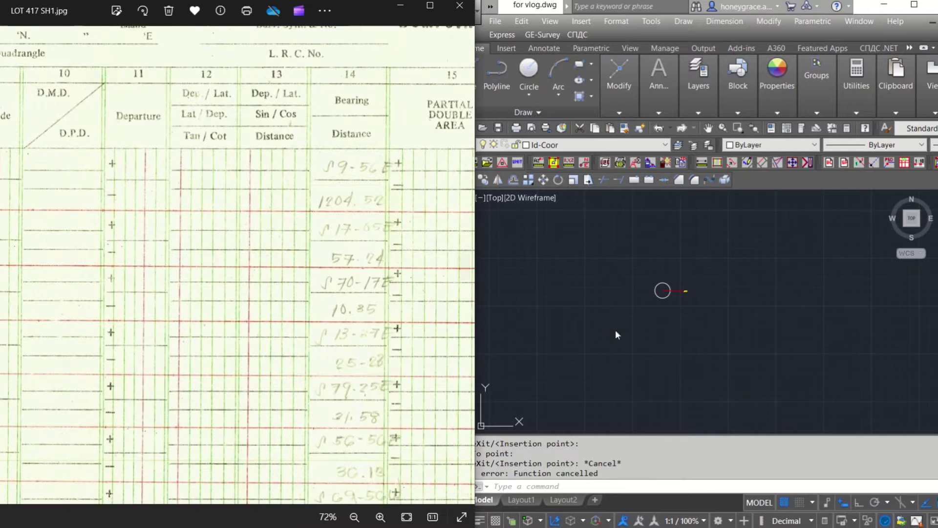
pyautogui.scroll(5, 668, 288)
pyautogui.scroll(-3, 644, 315)
pyautogui.moveTo(601, 327); pyautogui.dragTo(677, 337, button='middle')
pyautogui.write('L')
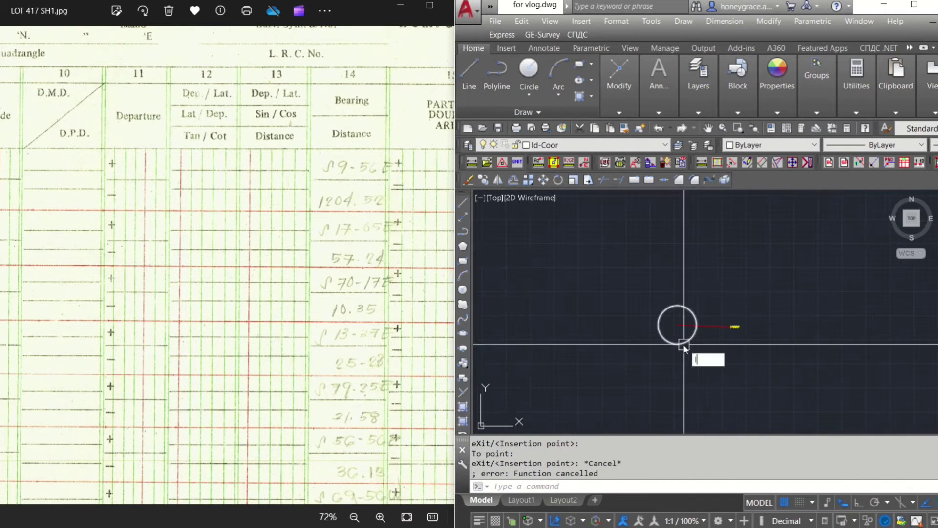
pyautogui.press('Return')
pyautogui.scroll(4, 678, 325)
pyautogui.click(691, 293)
pyautogui.scroll(-4, 691, 293)
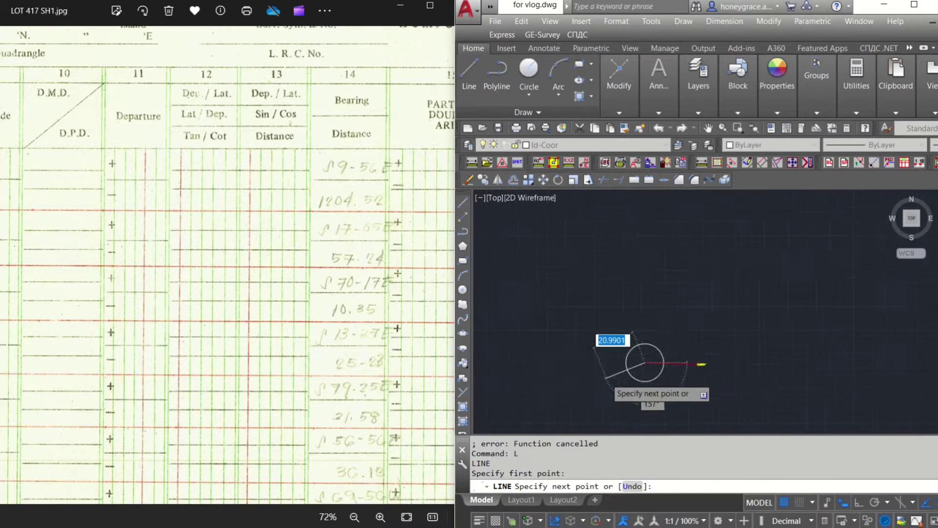
pyautogui.scroll(-3, 686, 346)
pyautogui.scroll(3, 657, 377)
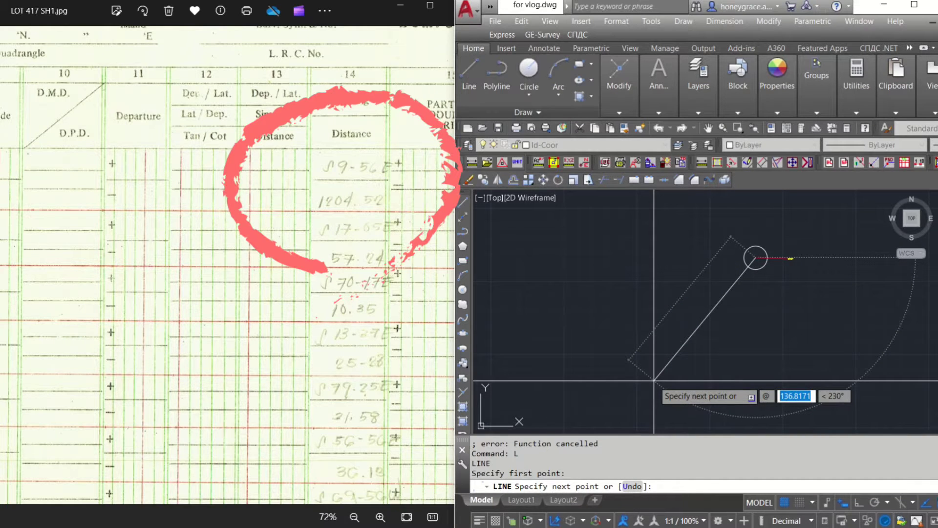
# Enter the 1204.52 length and the S9d56'E bearing for the first course.
pyautogui.write('s')
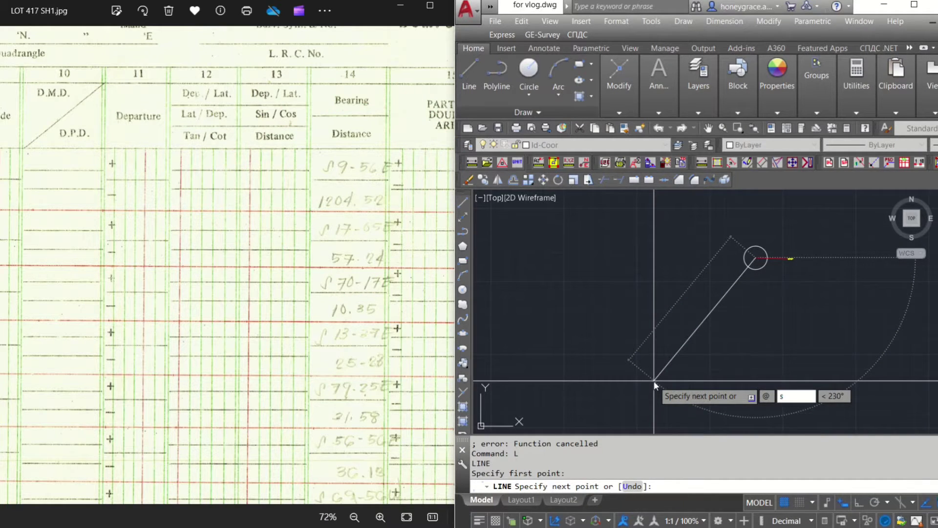
pyautogui.press('BackSpace')
pyautogui.write('4.52')
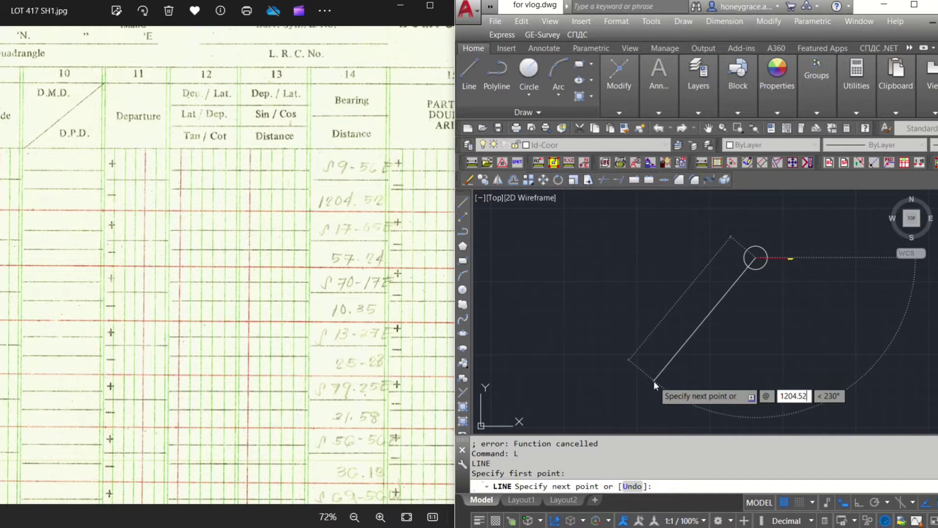
pyautogui.press('Tab')
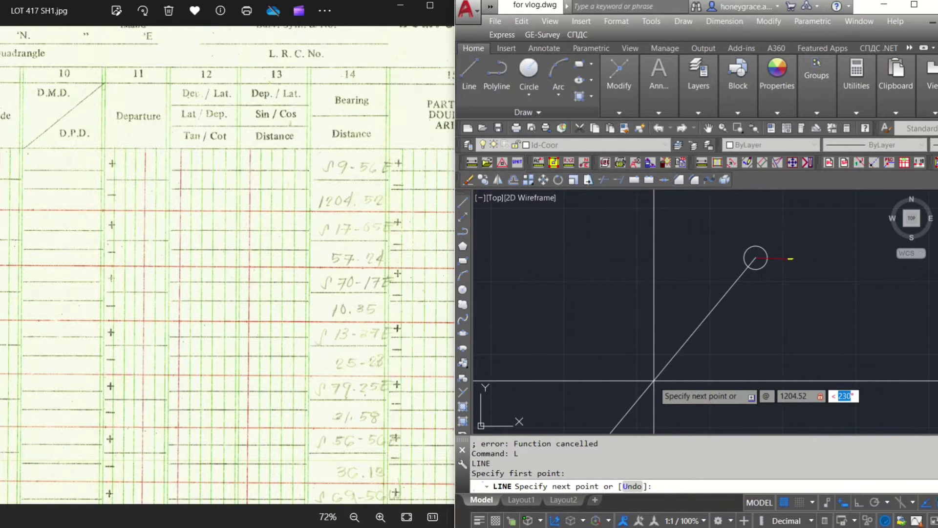
pyautogui.write('s9')
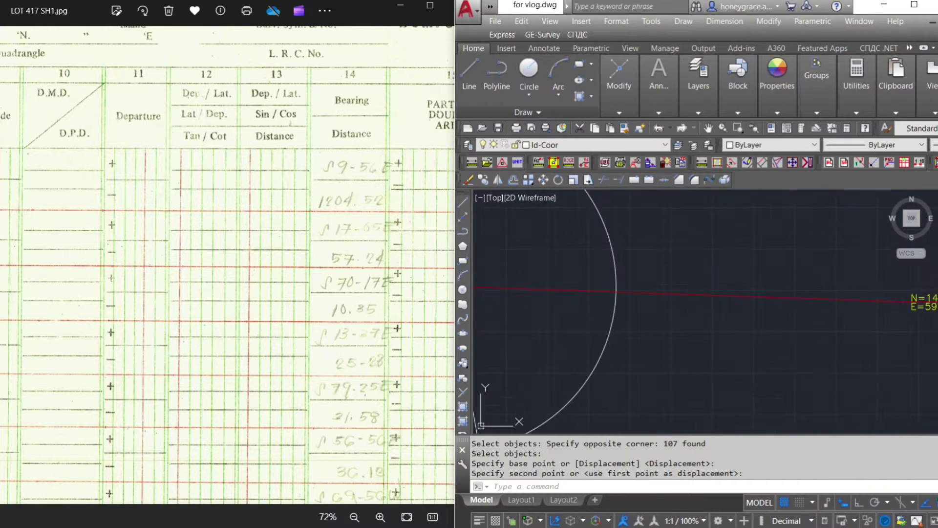
# Select the long 1204.52 tie line and change its colour to red.
pyautogui.scroll(3, 922, 318)
pyautogui.scroll(-8, 723, 318)
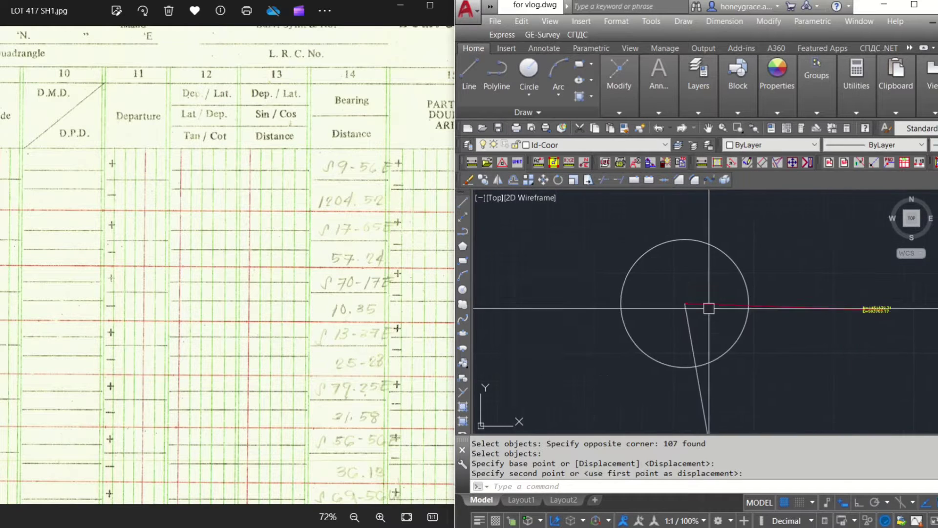
pyautogui.scroll(3, 710, 308)
pyautogui.scroll(-3, 688, 328)
pyautogui.scroll(-8, 674, 293)
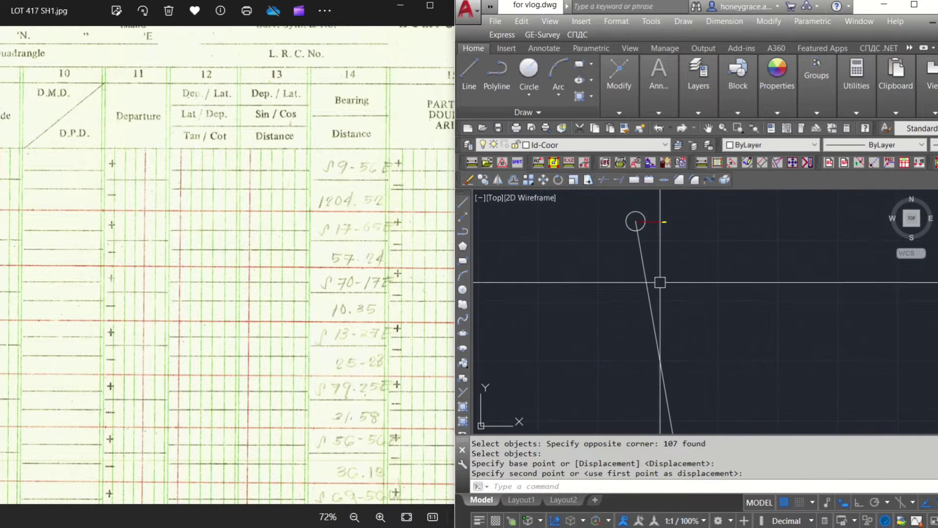
pyautogui.scroll(-5, 666, 259)
pyautogui.scroll(5, 693, 352)
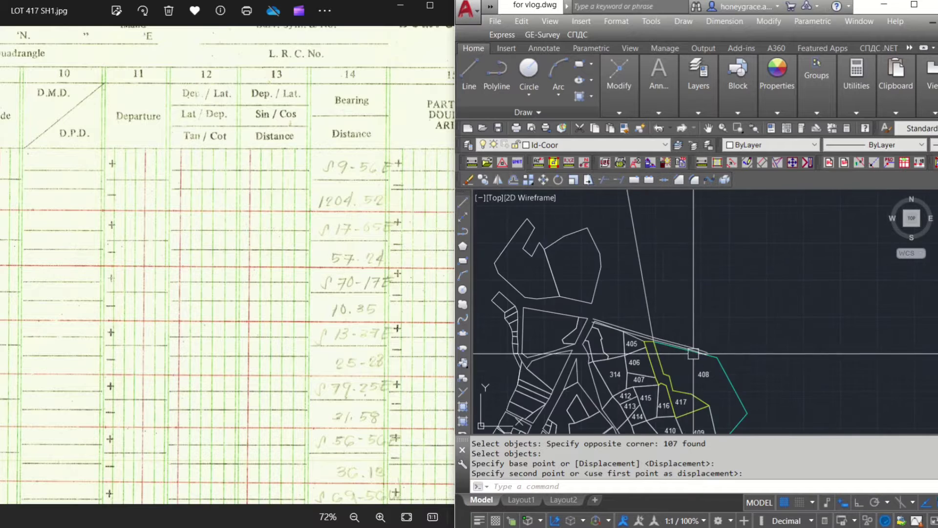
pyautogui.scroll(-6, 668, 312)
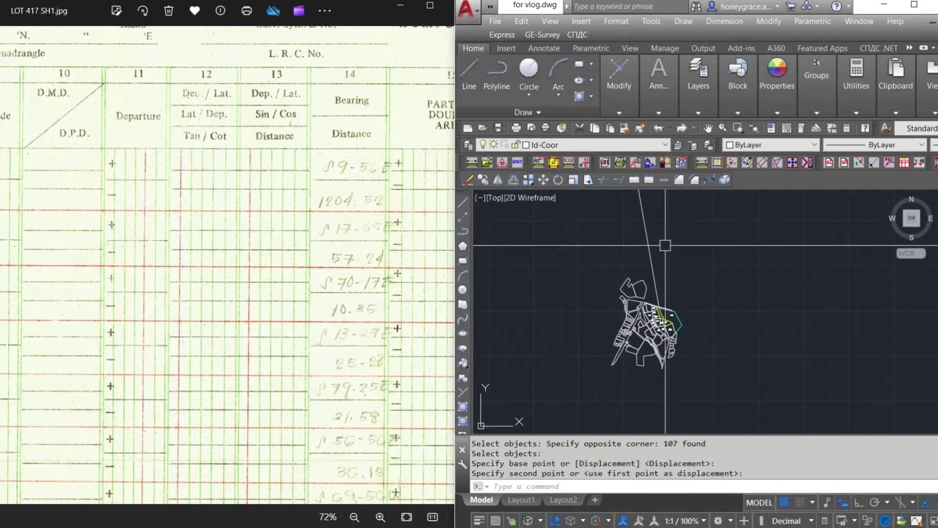
pyautogui.click(689, 263)
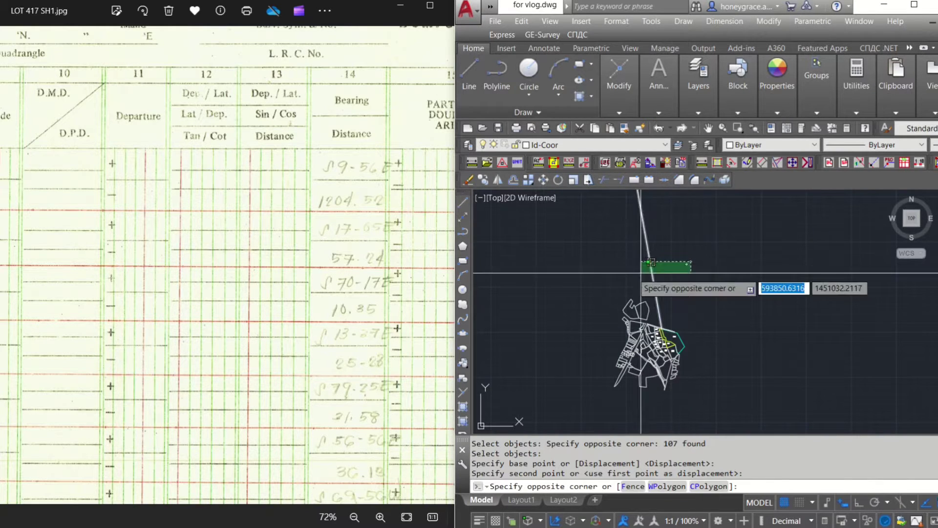
pyautogui.click(651, 263)
pyautogui.click(769, 145)
pyautogui.click(746, 181)
pyautogui.scroll(-2, 704, 271)
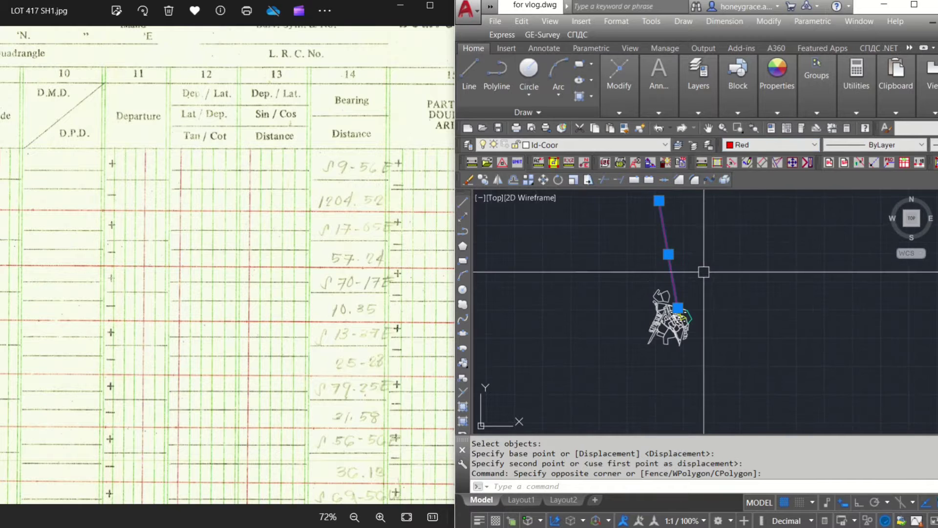
pyautogui.press('Escape')
pyautogui.moveTo(691, 288); pyautogui.dragTo(697, 297, button='middle')
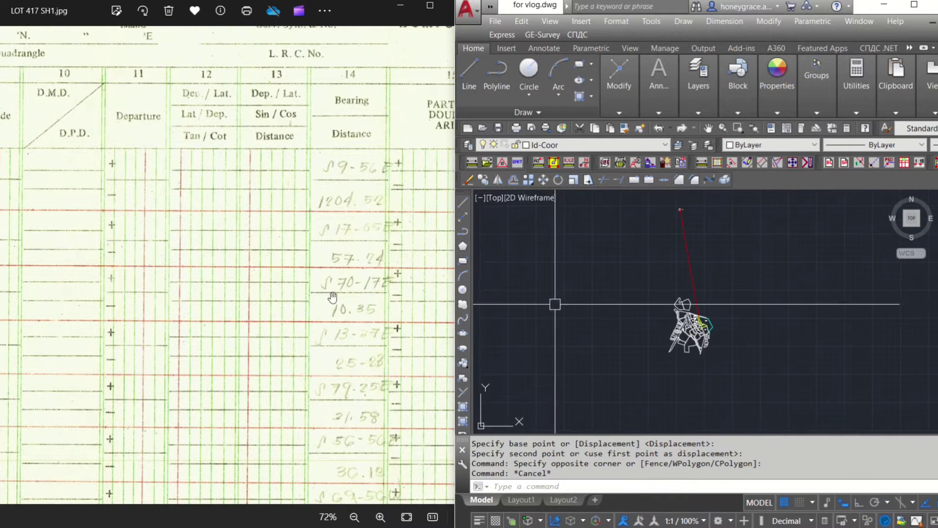
# Zoom out the LOT 417 SH1 sheet so the whole sheet is visible beside the drawing.
pyautogui.click(329, 293)
pyautogui.scroll(-4, 329, 293)
pyautogui.moveTo(243, 273); pyautogui.dragTo(295, 289)
pyautogui.scroll(-1, 295, 288)
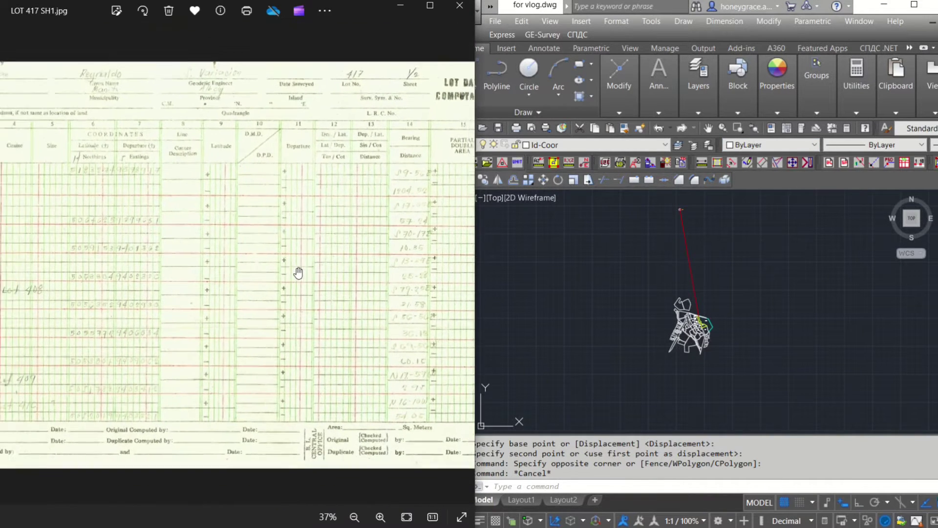
pyautogui.scroll(-1, 246, 260)
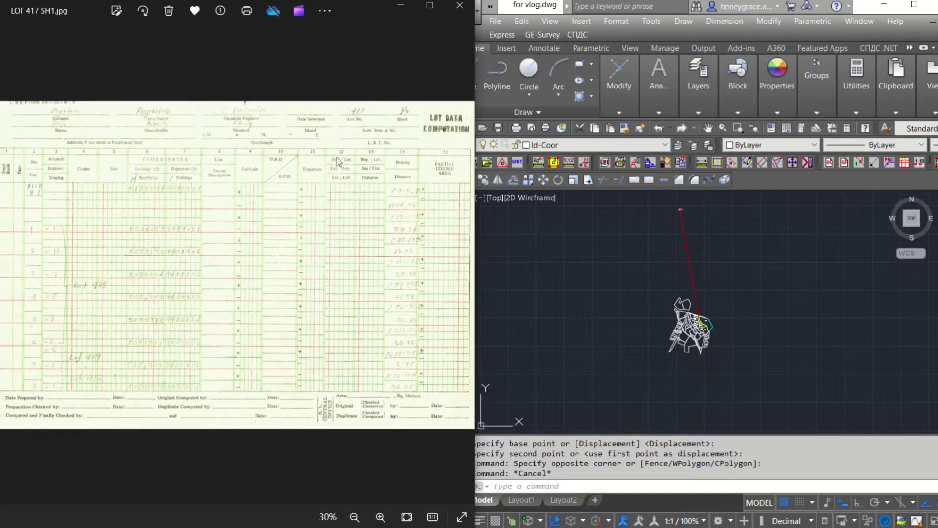
pyautogui.scroll(2, 336, 157)
pyautogui.scroll(-1, 372, 247)
pyautogui.scroll(-2, 371, 247)
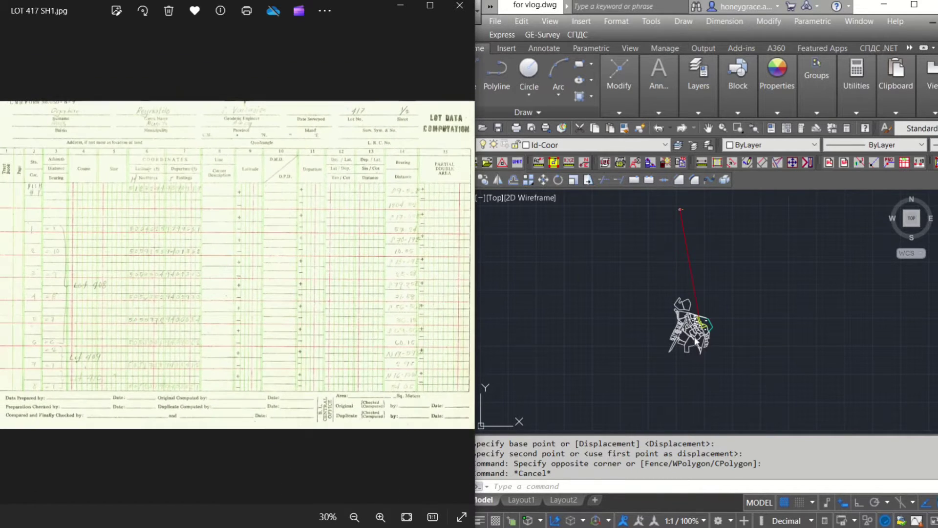
pyautogui.click(727, 287)
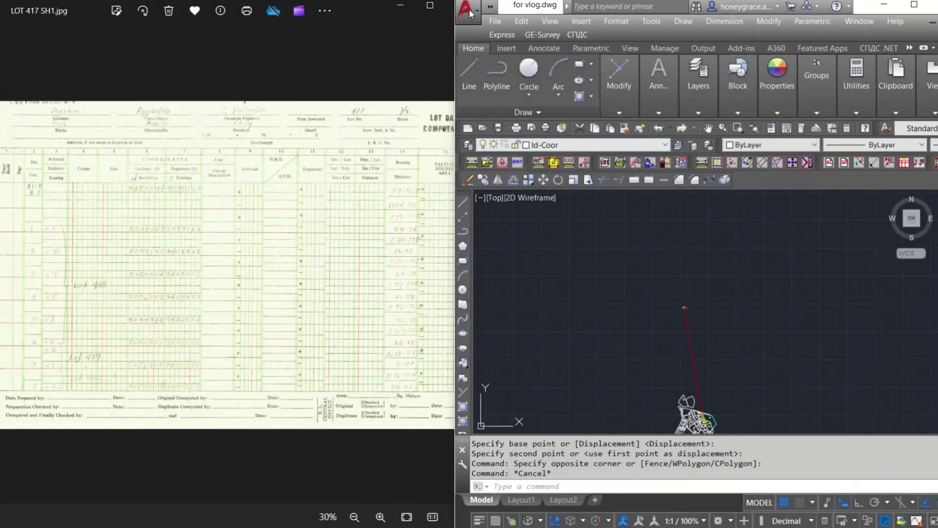
# Save the for vlog drawing with Ctrl+S.
pyautogui.click(467, 11)
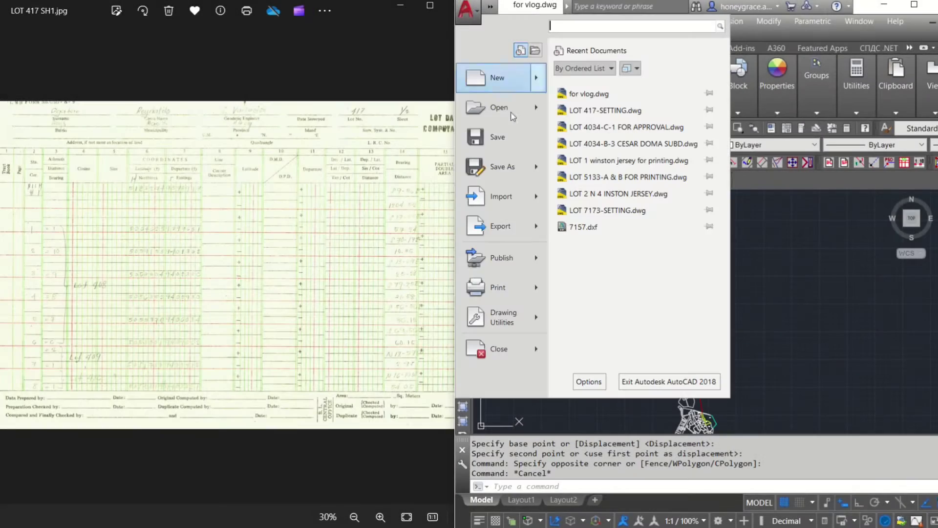
pyautogui.press('Escape')
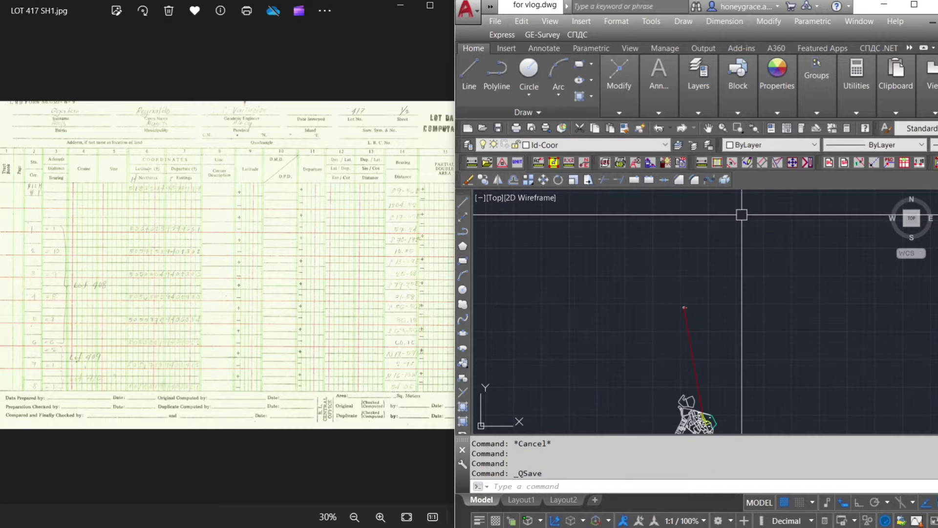
pyautogui.hotkey('ctrl', 's')
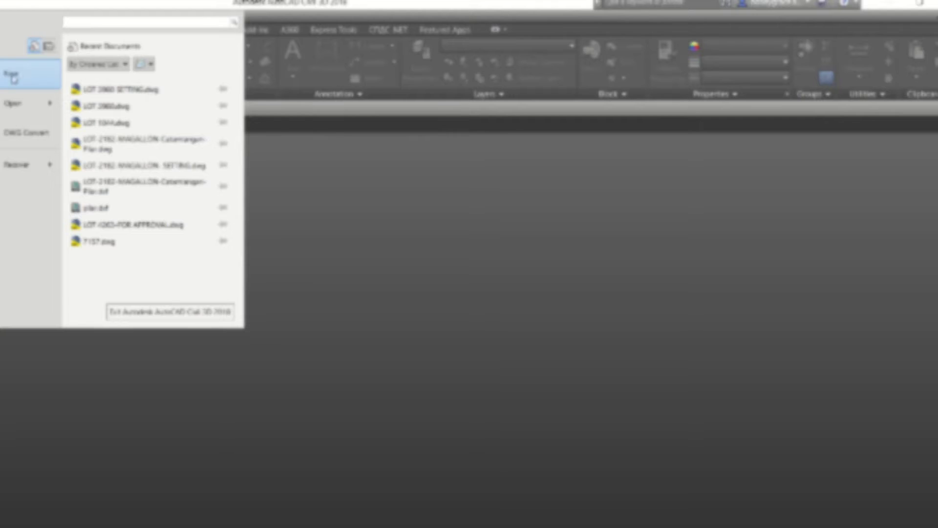
# Open for vlog.dwg from the Desktop in Civil 3D and centre lots 405–417 in view.
pyautogui.moveTo(14, 103)
pyautogui.click(161, 128)
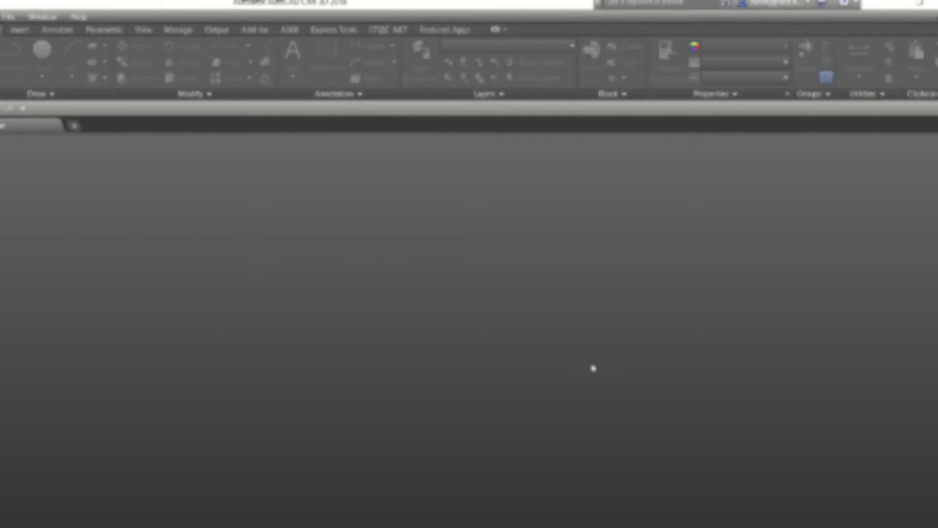
pyautogui.scroll(-5, 381, 338)
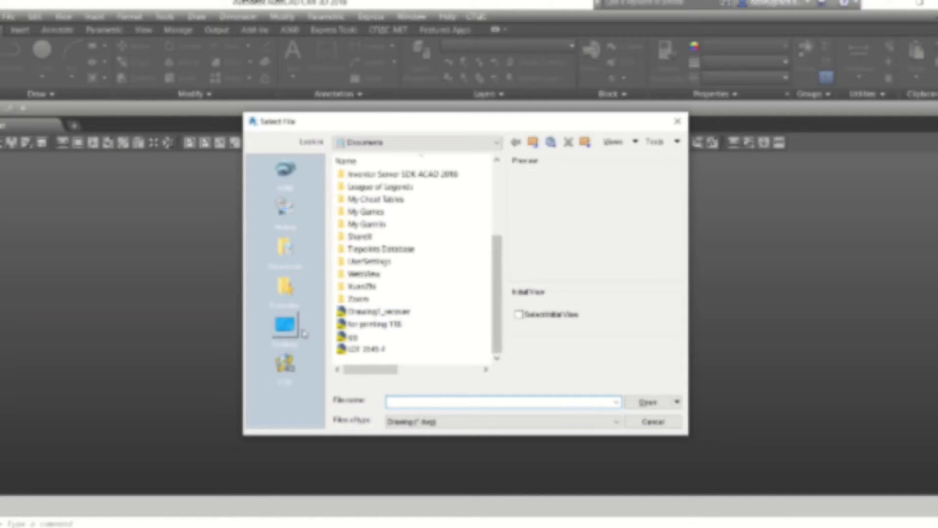
pyautogui.click(285, 324)
pyautogui.scroll(-4, 420, 327)
pyautogui.doubleClick(365, 352)
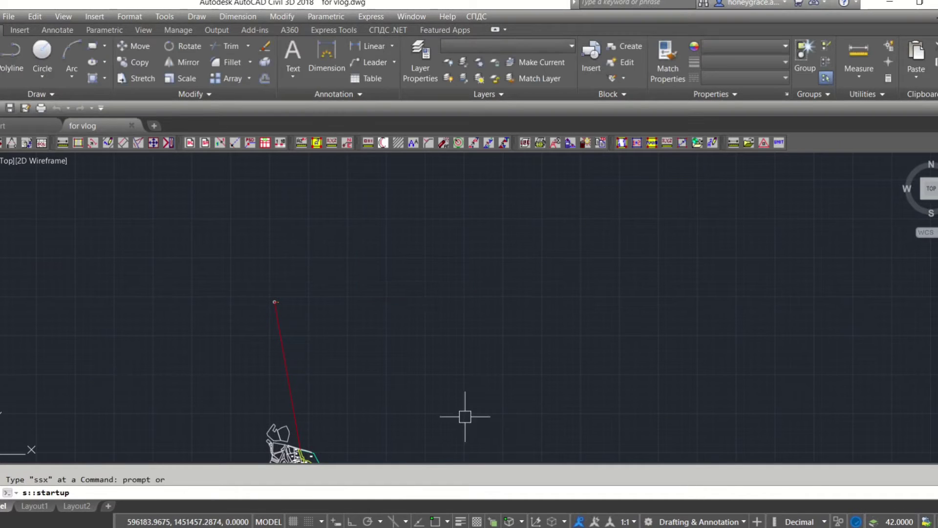
pyautogui.moveTo(471, 425); pyautogui.dragTo(558, 283, button='middle')
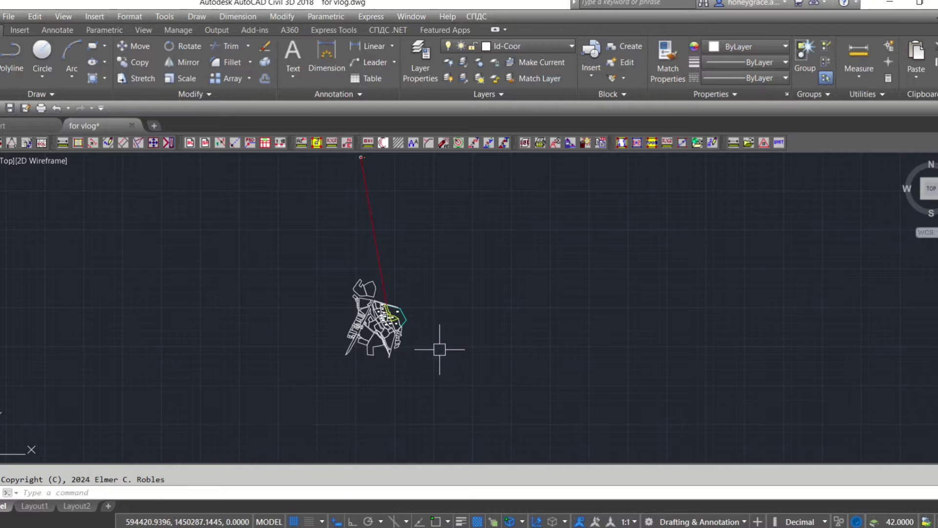
pyautogui.scroll(8, 439, 350)
pyautogui.scroll(-2, 471, 318)
pyautogui.moveTo(486, 322); pyautogui.dragTo(495, 290, button='middle')
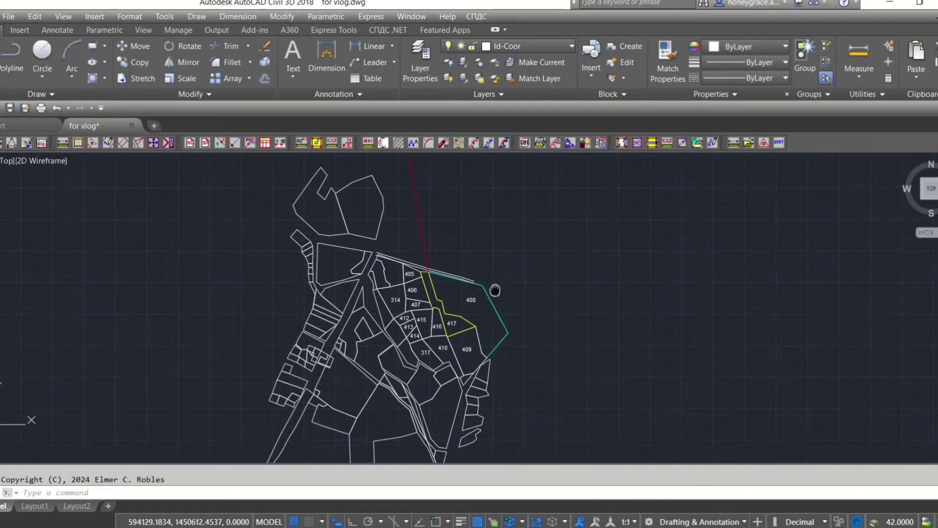
# Set the drawing units to Meters in Drawing Settings.
pyautogui.click(5, 4)
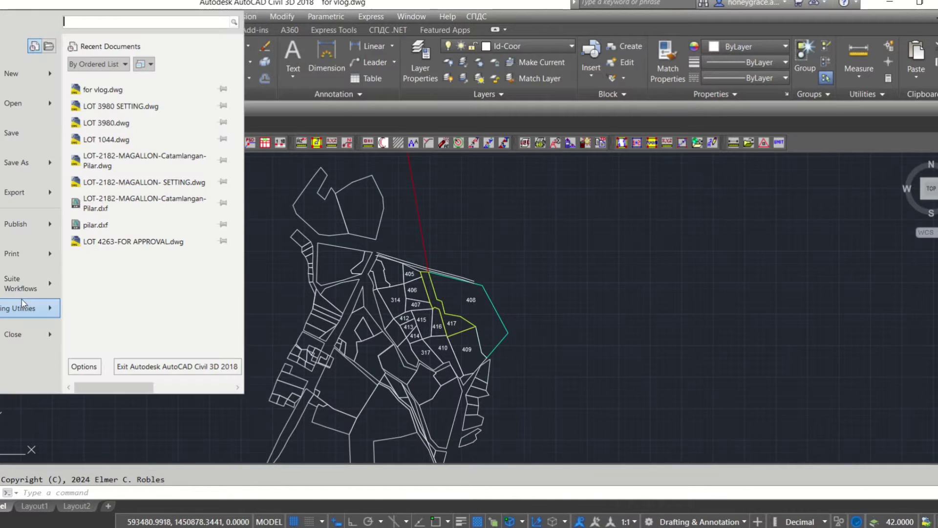
pyautogui.moveTo(19, 308)
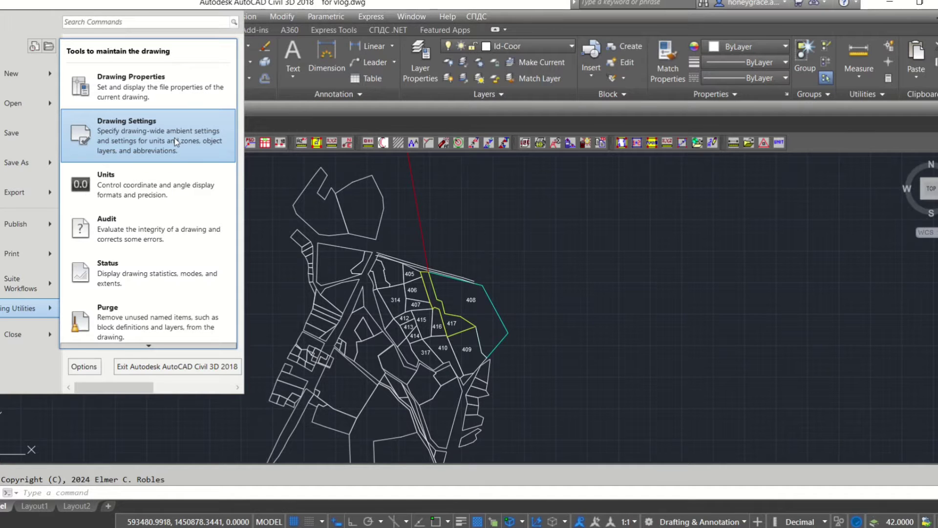
pyautogui.click(204, 153)
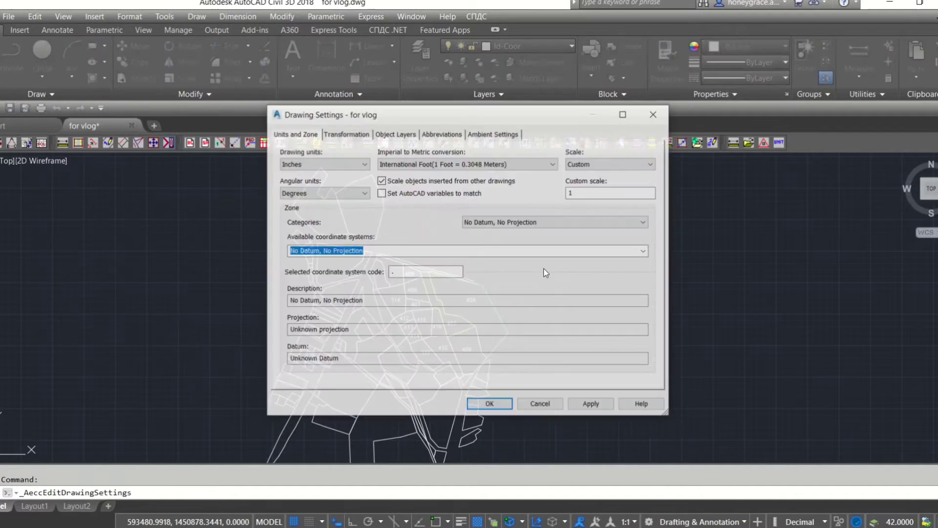
pyautogui.click(363, 166)
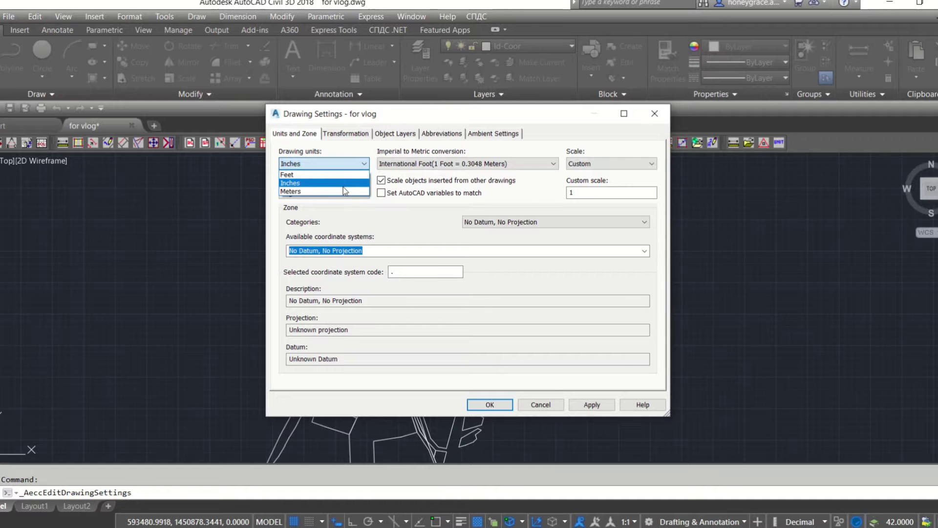
pyautogui.click(343, 187)
pyautogui.click(344, 169)
pyautogui.click(335, 194)
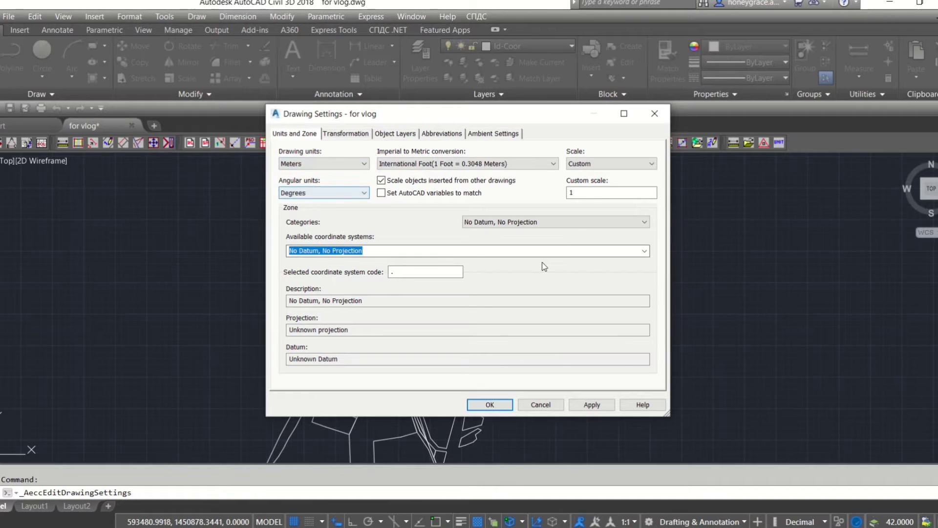
# Set the coordinate system to UTM84-51N (UTM WGS84 Datum, Zone 51 North) and apply.
pyautogui.click(584, 223)
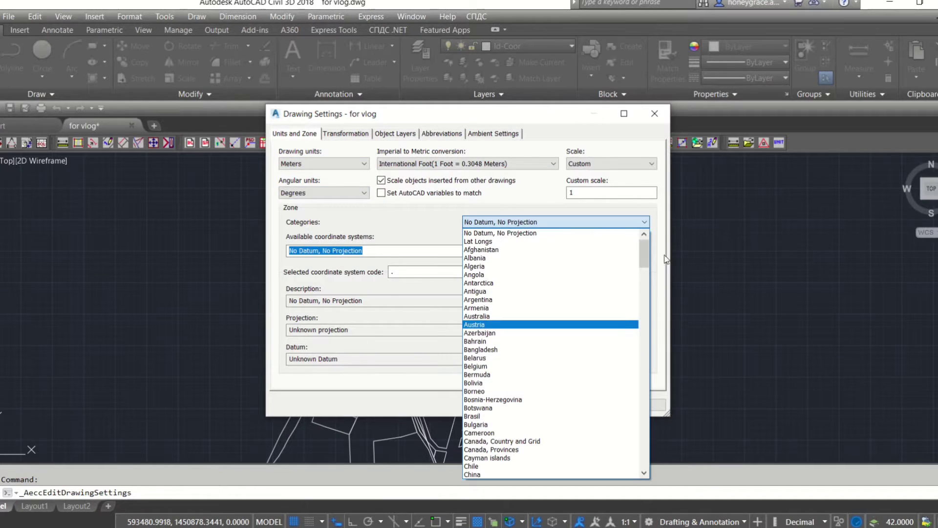
pyautogui.moveTo(643, 249); pyautogui.dragTo(645, 460)
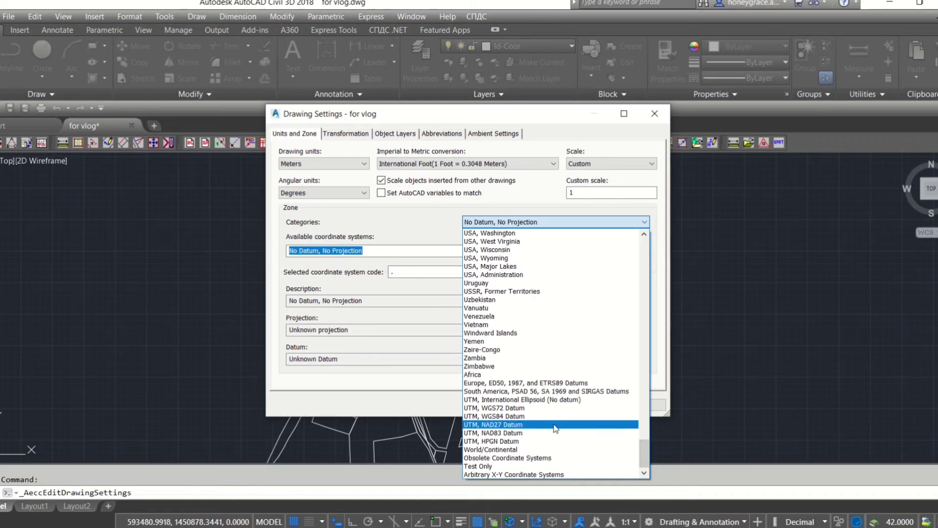
pyautogui.click(538, 416)
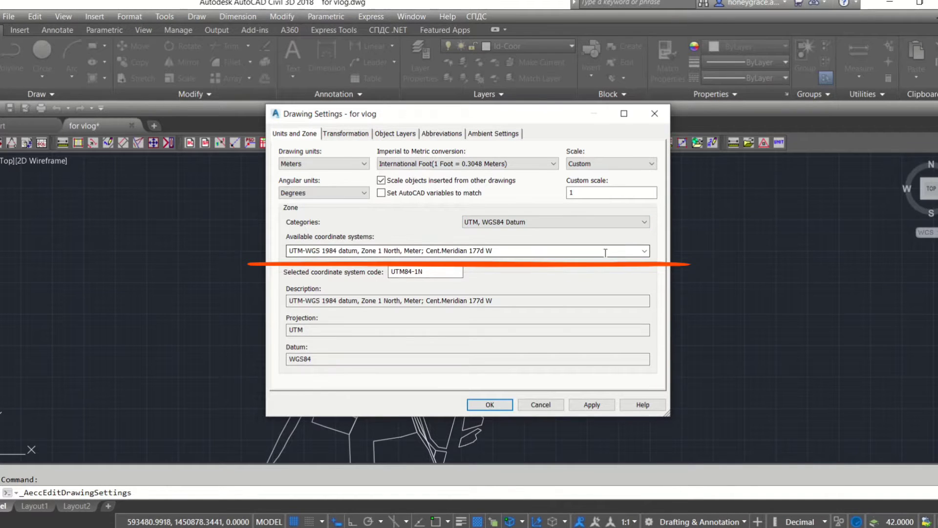
pyautogui.click(645, 251)
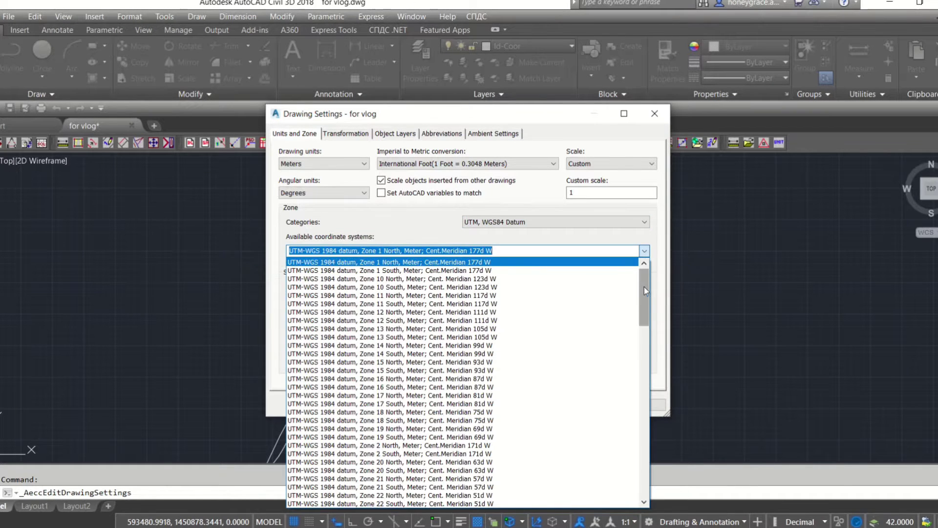
pyautogui.moveTo(645, 286); pyautogui.dragTo(655, 432)
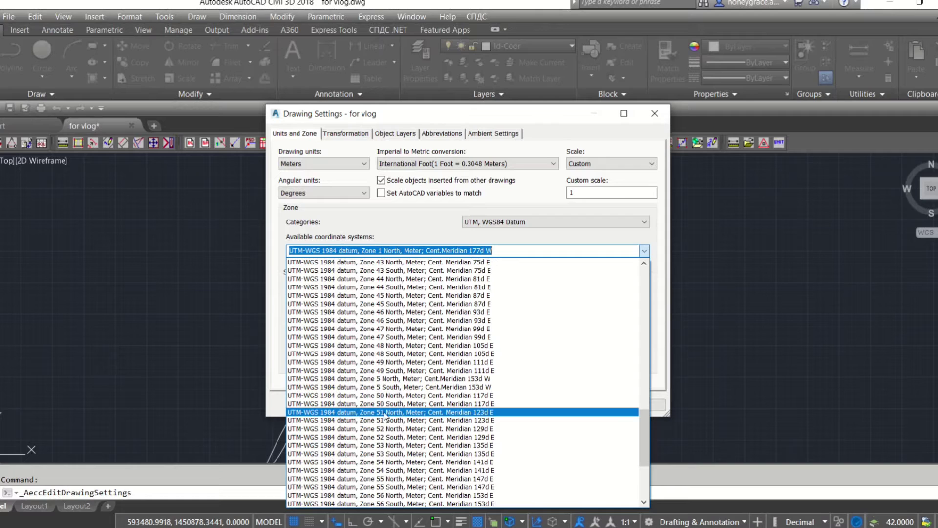
pyautogui.click(470, 412)
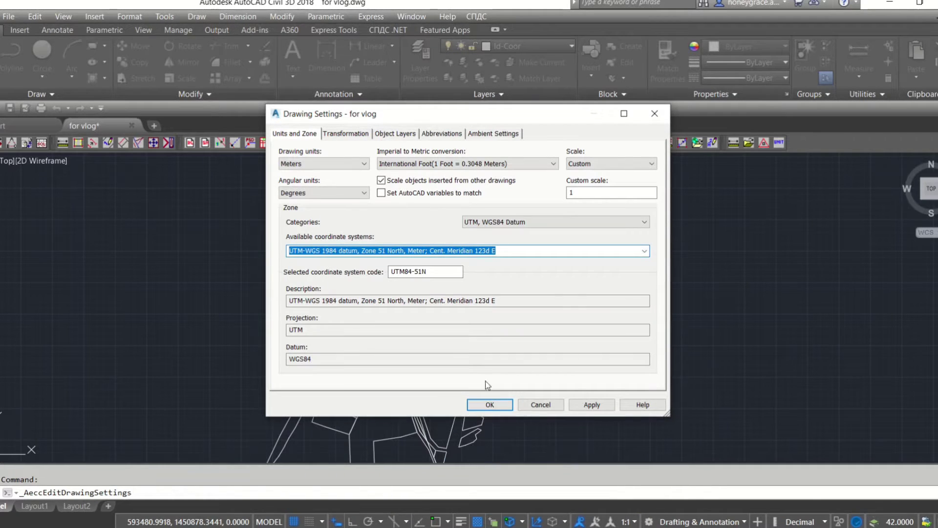
pyautogui.click(602, 404)
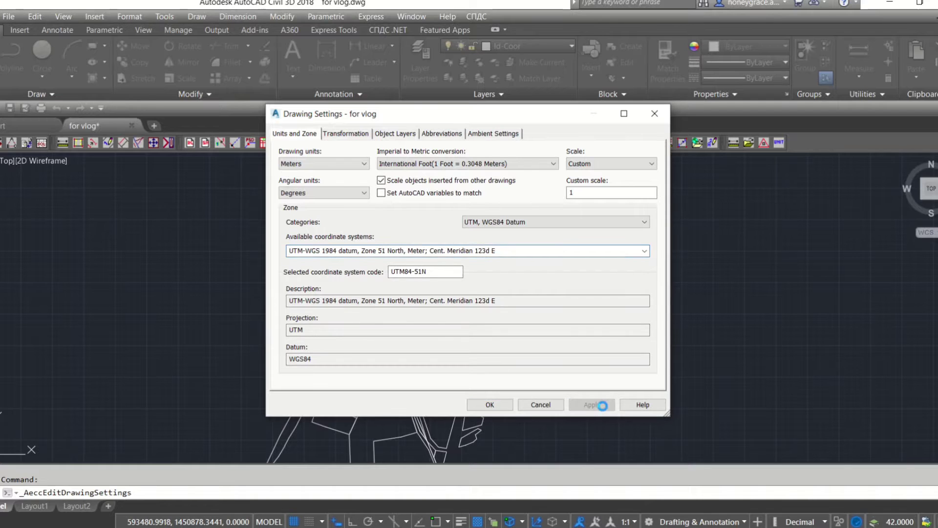
pyautogui.click(490, 404)
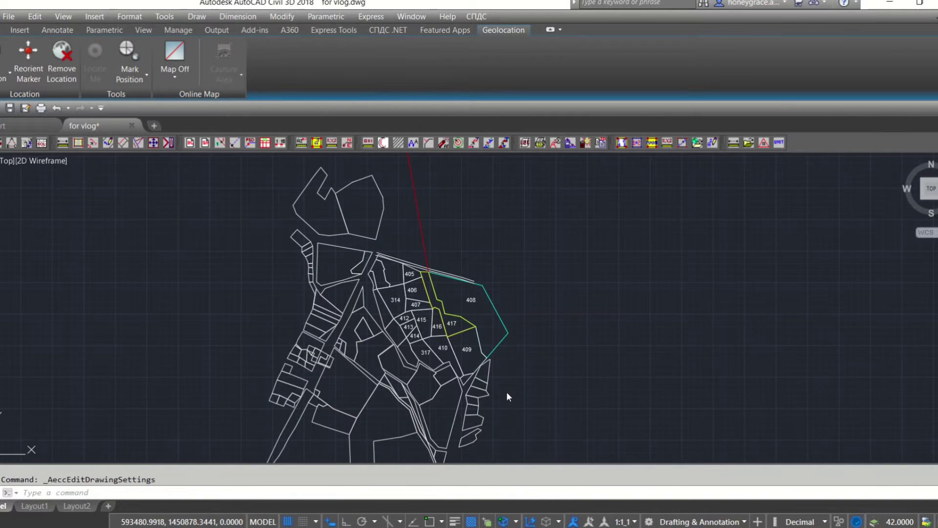
# Show the Map Aerial online imagery beneath the parcels, accepting online map data, then zoom out.
pyautogui.scroll(-2, 523, 394)
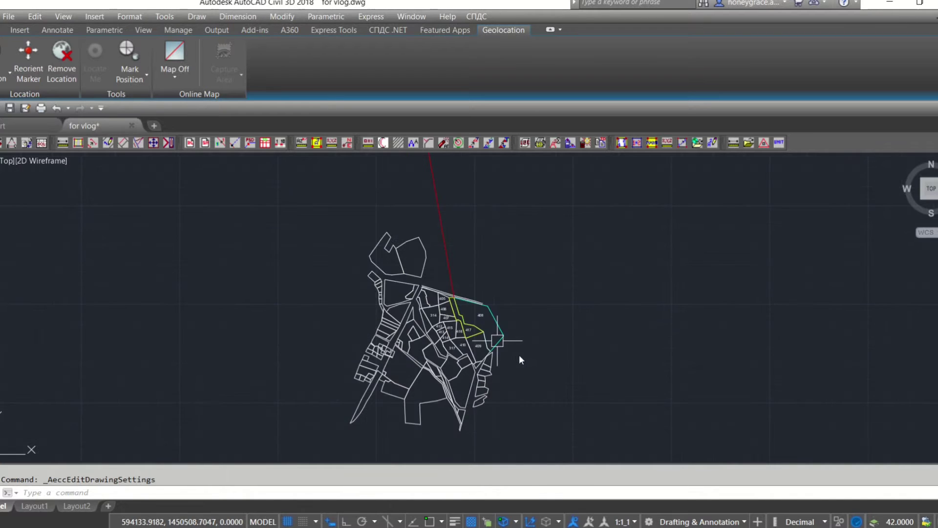
pyautogui.scroll(2, 519, 354)
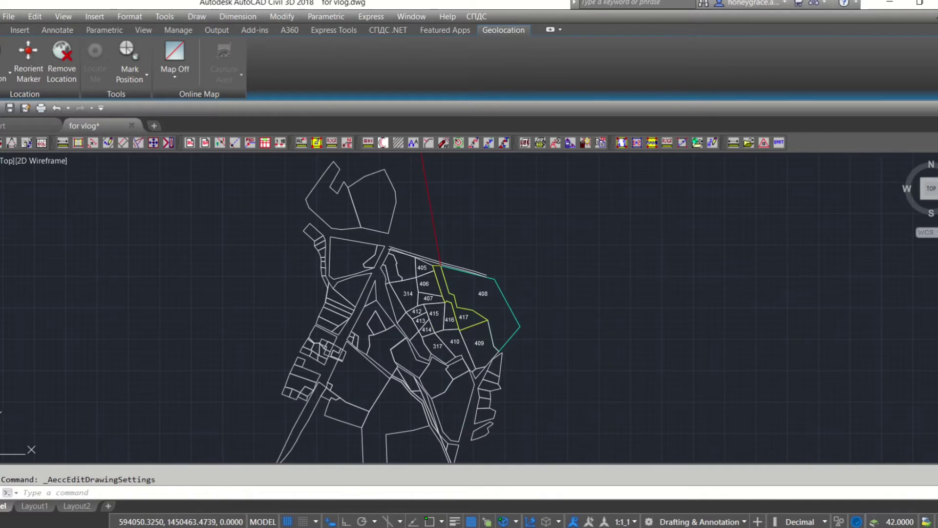
pyautogui.click(163, 74)
pyautogui.click(197, 100)
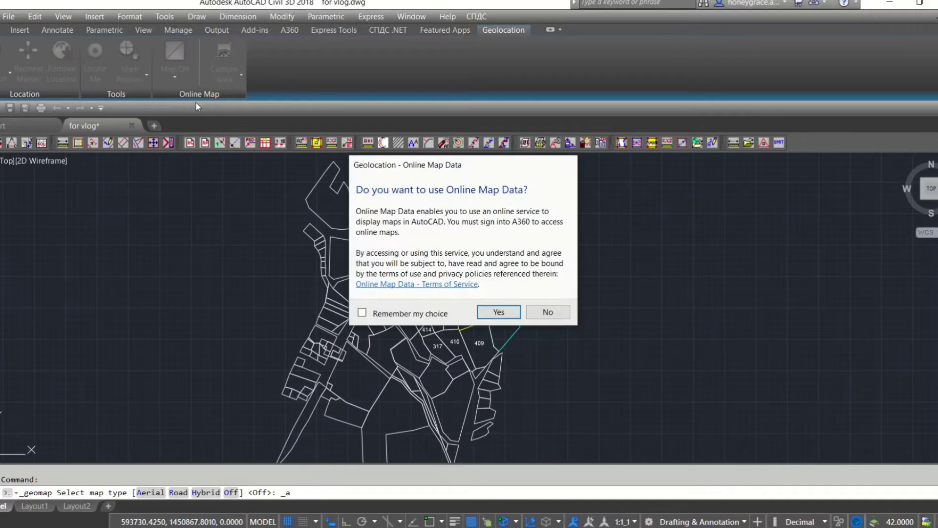
pyautogui.click(499, 313)
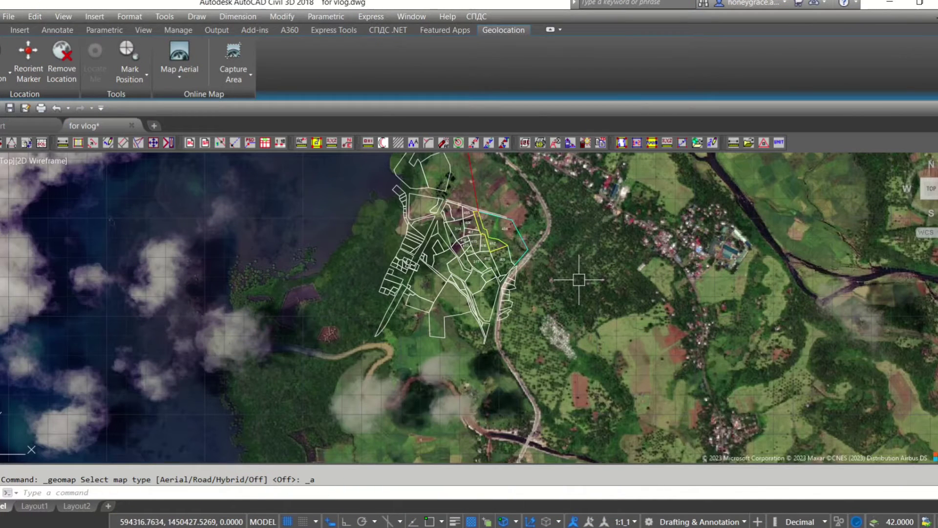
pyautogui.scroll(-2, 537, 270)
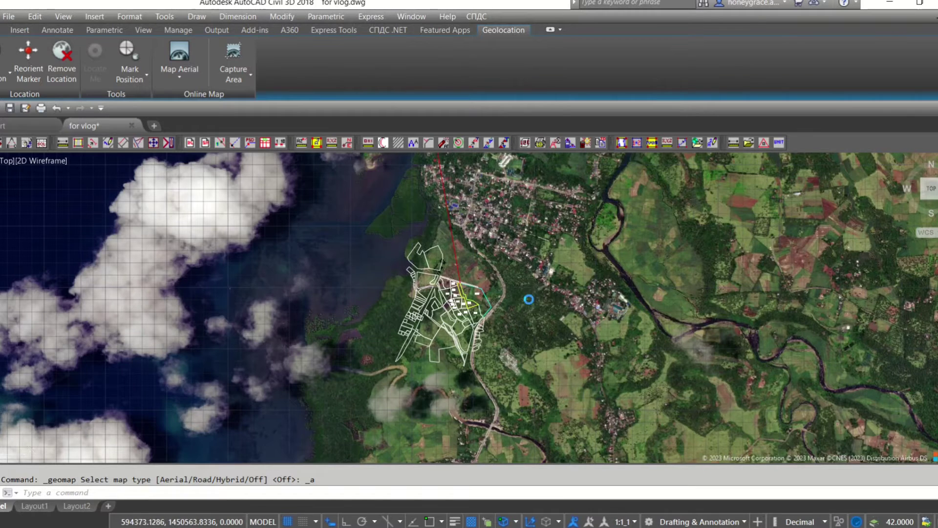
pyautogui.scroll(-2, 529, 300)
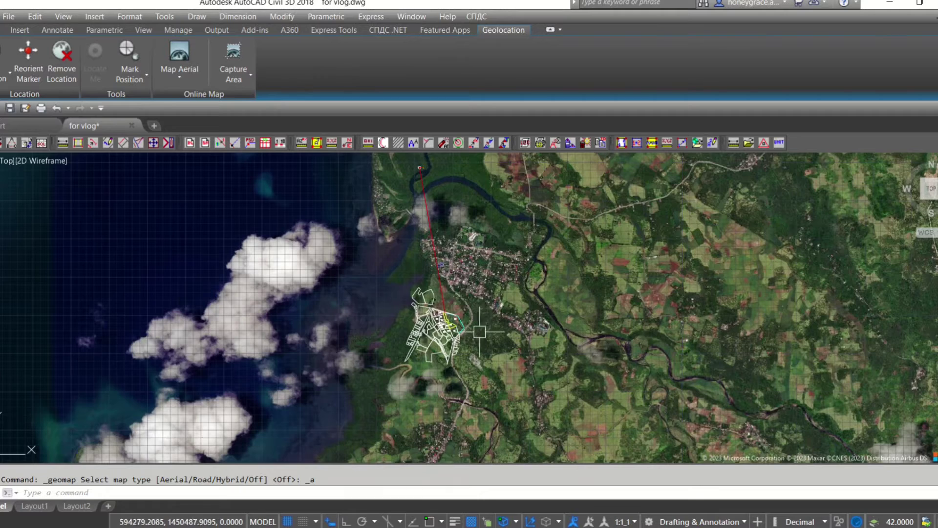
pyautogui.scroll(2, 473, 318)
pyautogui.scroll(-2, 499, 352)
pyautogui.moveTo(499, 352)
pyautogui.mouseDown(button='middle')
pyautogui.moveTo(451, 220)
pyautogui.moveTo(500, 253)
pyautogui.moveTo(513, 249)
pyautogui.mouseUp(button='middle')
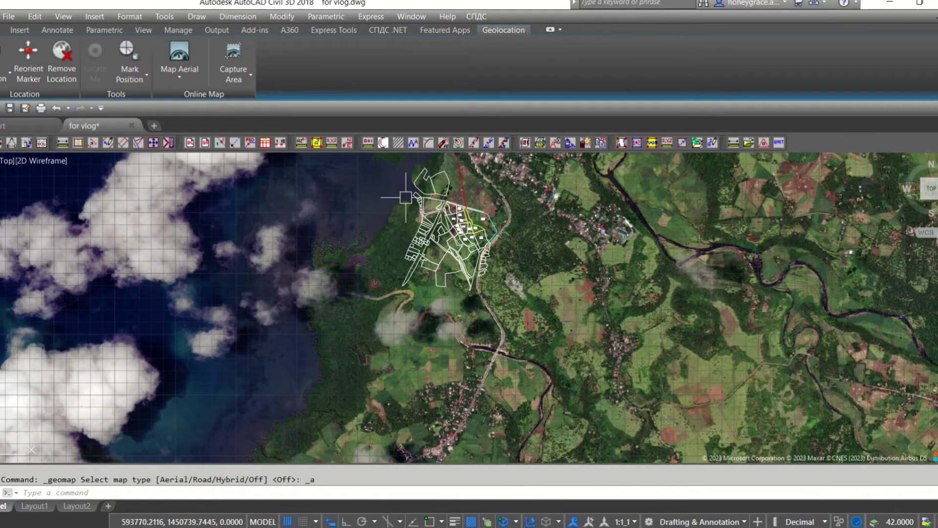
pyautogui.scroll(4, 432, 194)
pyautogui.scroll(3, 506, 221)
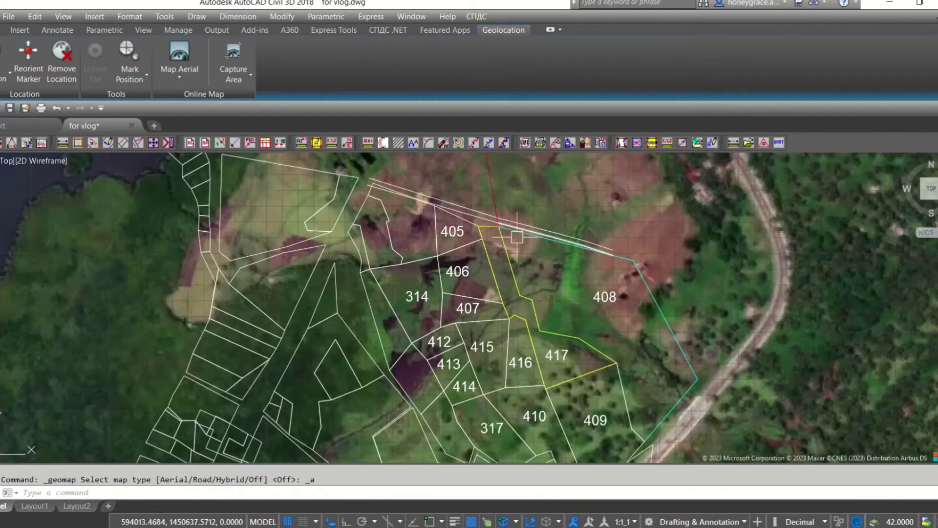
pyautogui.scroll(-3, 518, 220)
pyautogui.scroll(1, 519, 220)
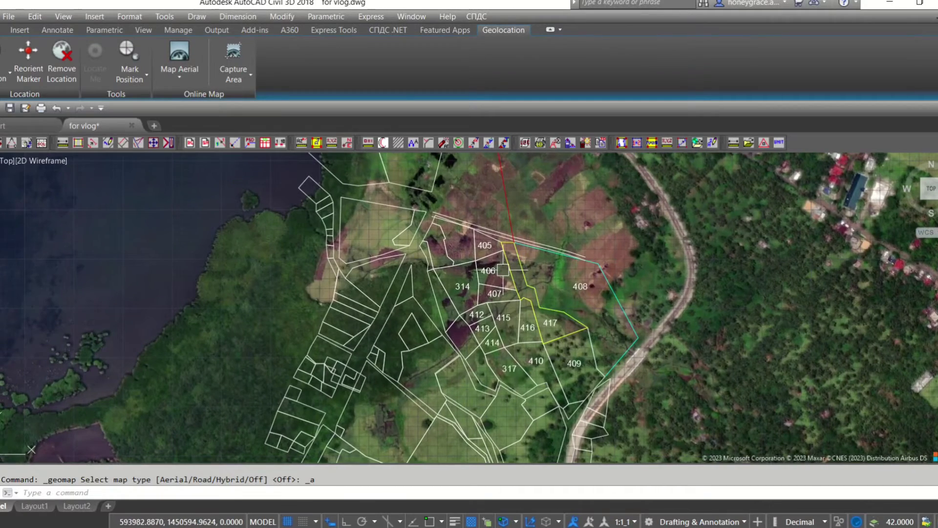
pyautogui.scroll(-2, 503, 269)
pyautogui.scroll(-3, 488, 277)
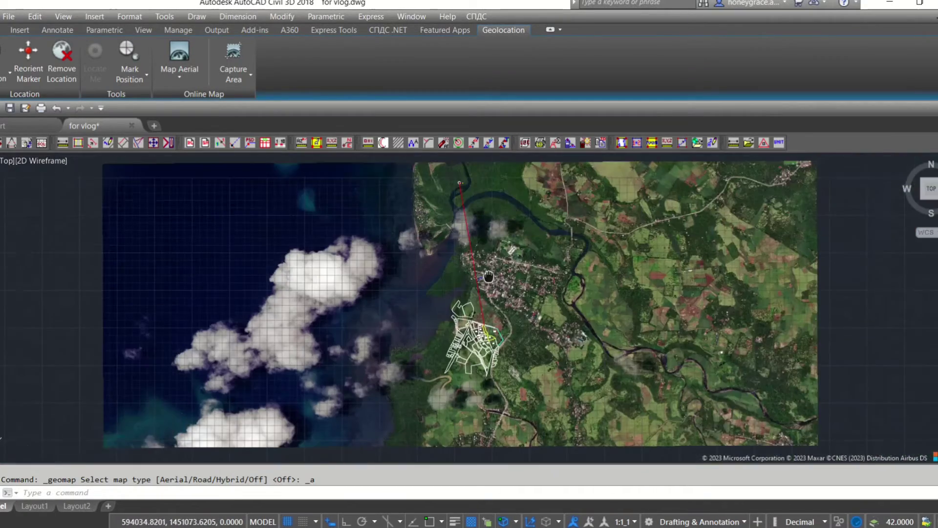
pyautogui.scroll(4, 446, 188)
pyautogui.scroll(-4, 512, 252)
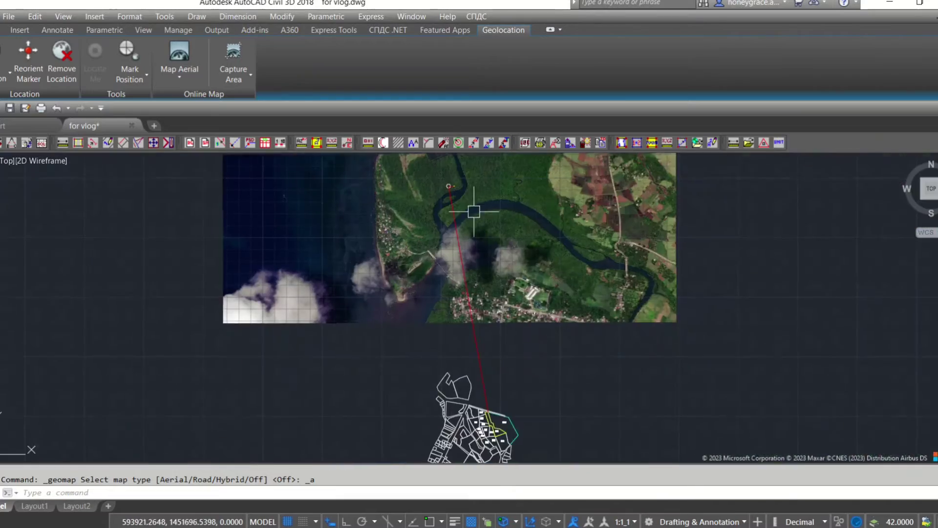
pyautogui.scroll(3, 469, 381)
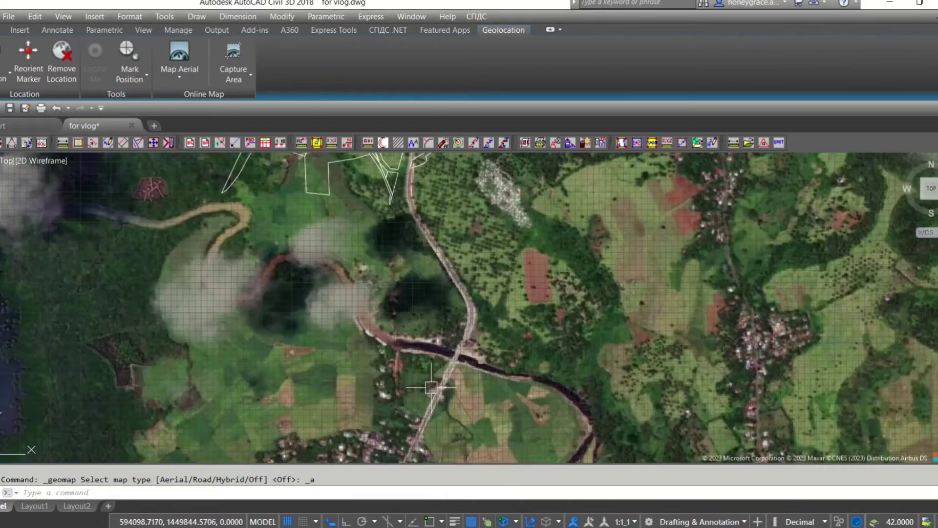
pyautogui.scroll(-3, 494, 310)
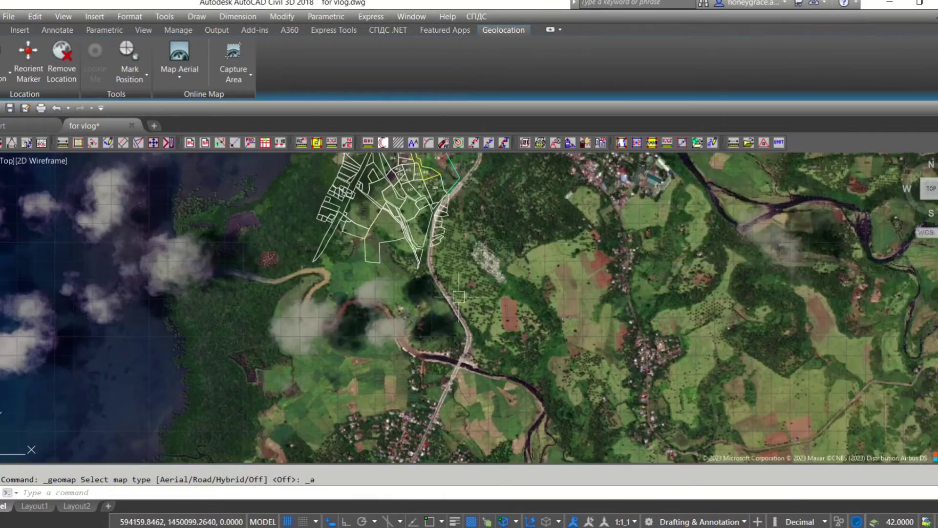
pyautogui.scroll(-1, 479, 294)
pyautogui.scroll(1, 470, 273)
pyautogui.scroll(2, 463, 260)
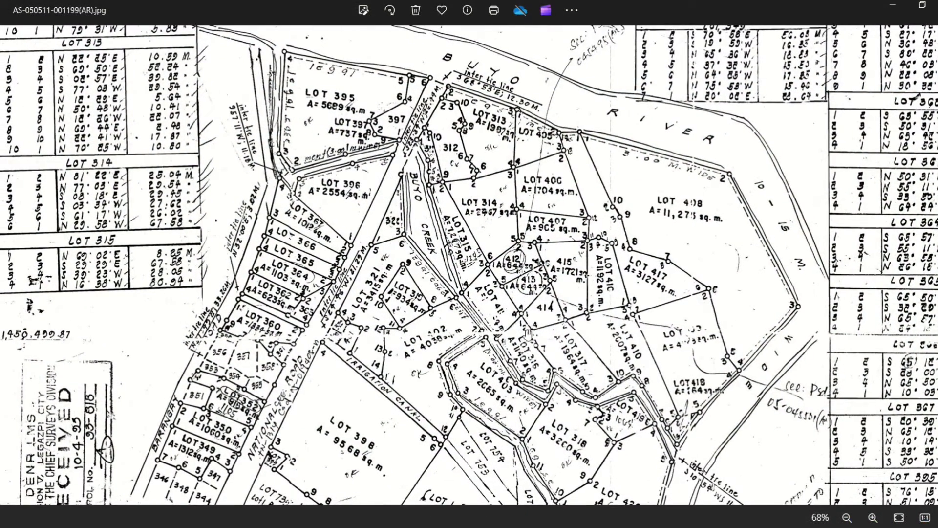
pyautogui.scroll(-2, 528, 333)
pyautogui.moveTo(528, 333); pyautogui.dragTo(584, 258)
pyautogui.scroll(1, 584, 258)
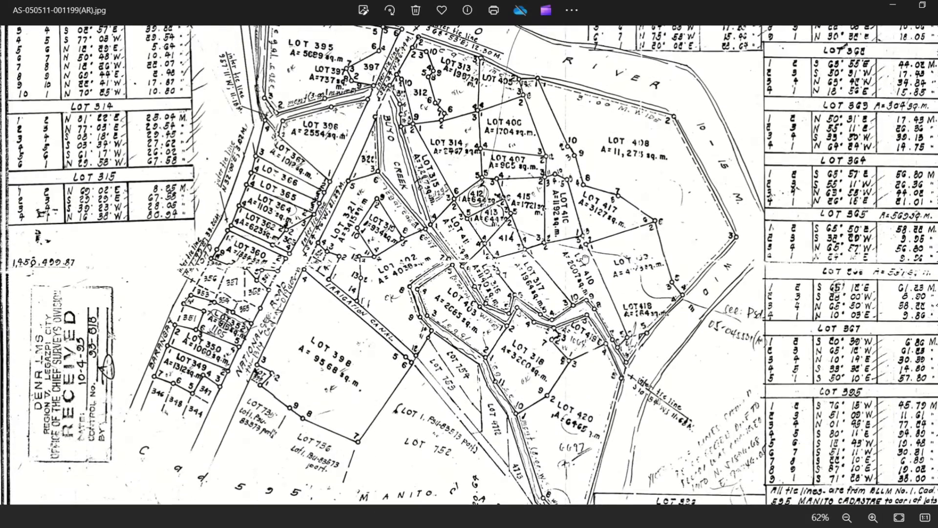
pyautogui.scroll(-1, 585, 258)
pyautogui.scroll(1, 552, 237)
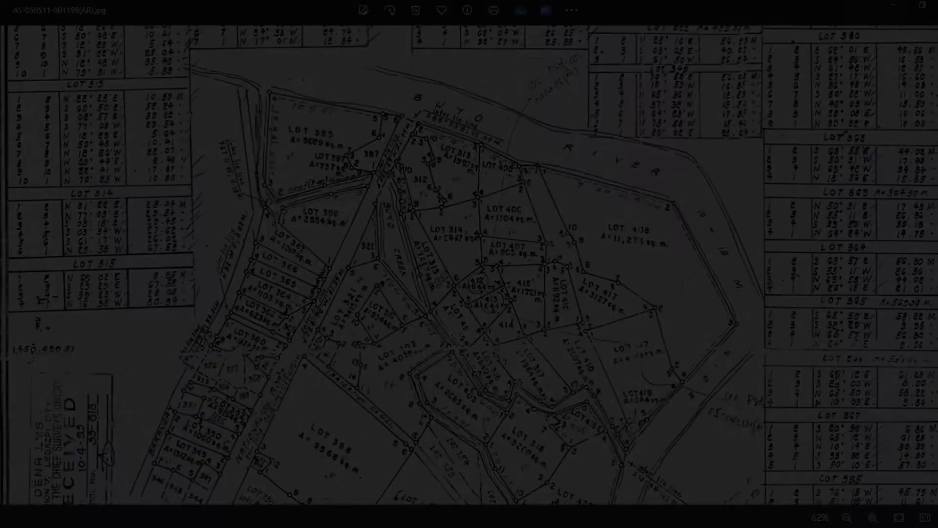
# Start MOVE and window-select all the lot parcel outlines.
pyautogui.scroll(1, 521, 267)
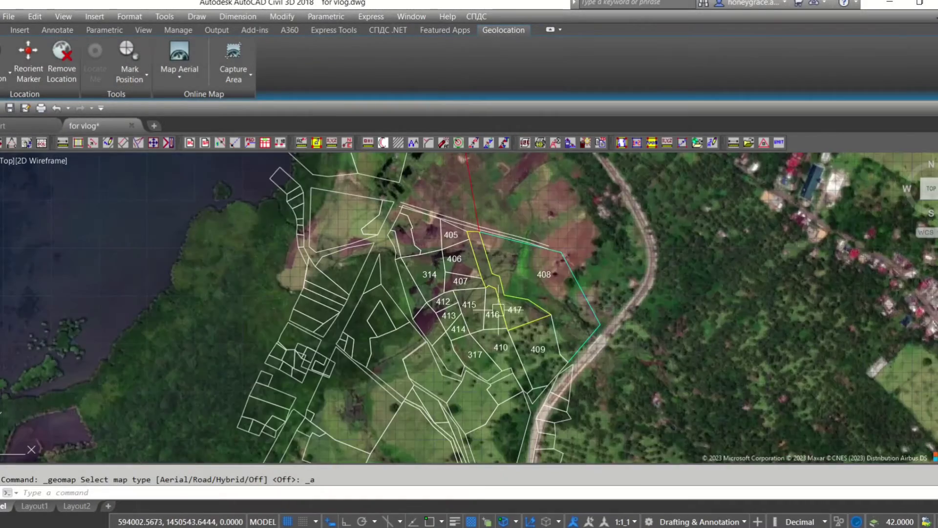
pyautogui.scroll(2, 521, 267)
pyautogui.scroll(3, 571, 309)
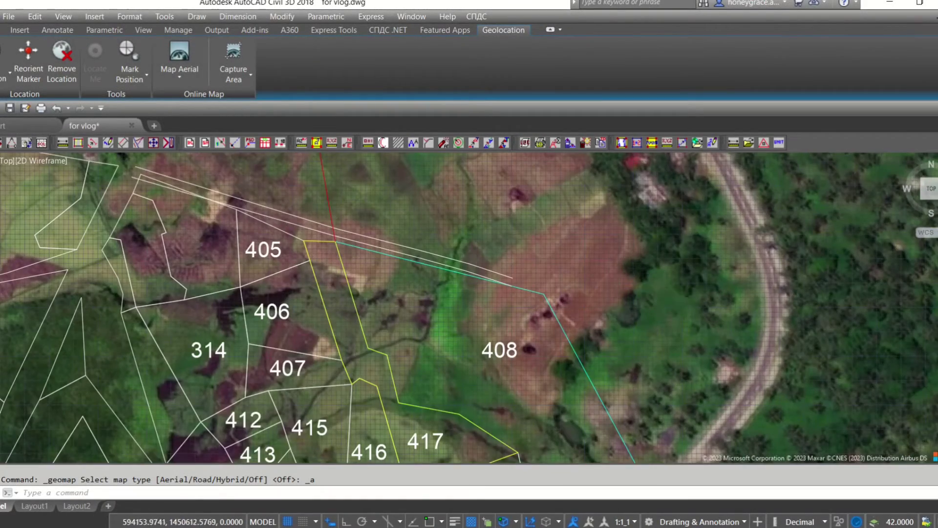
pyautogui.scroll(-5, 518, 265)
pyautogui.scroll(-2, 518, 265)
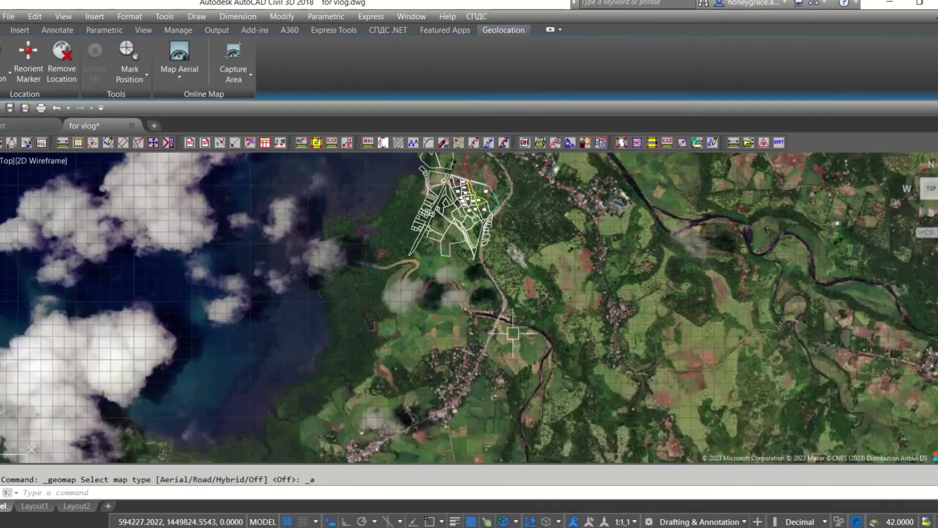
pyautogui.scroll(2, 534, 295)
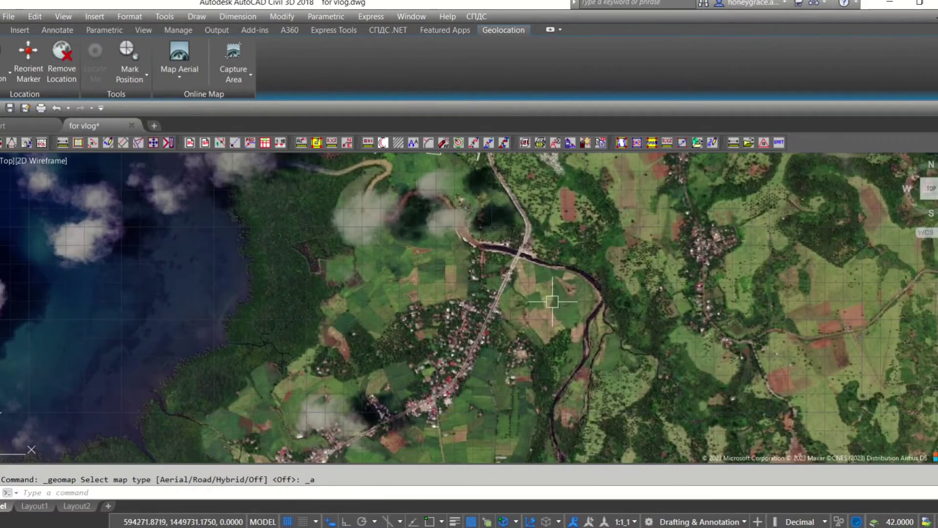
pyautogui.scroll(-4, 552, 301)
pyautogui.scroll(2, 538, 288)
pyautogui.write('m')
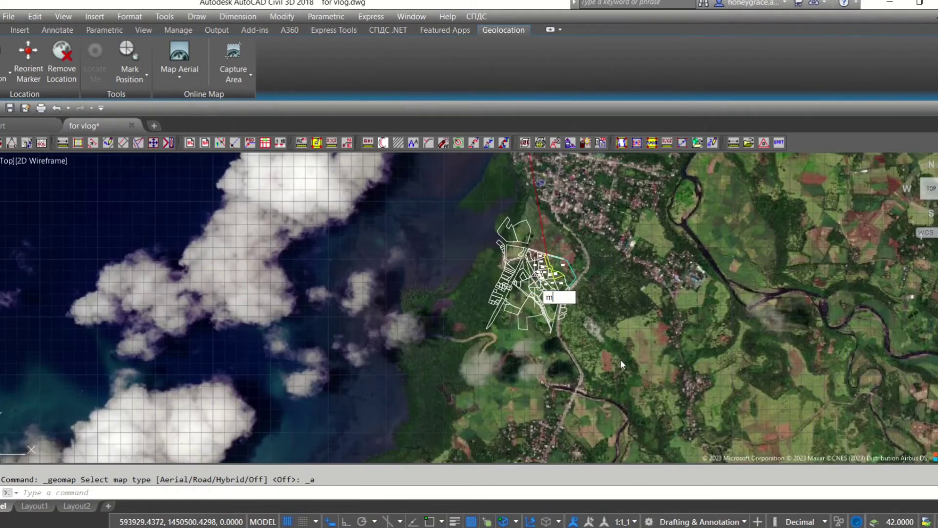
pyautogui.press('Return')
pyautogui.click(628, 373)
pyautogui.scroll(-2, 486, 258)
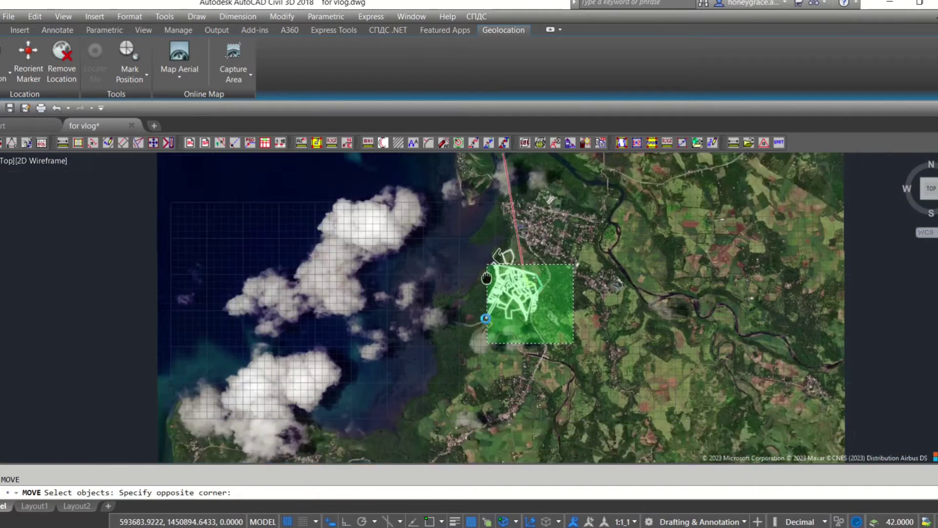
pyautogui.click(441, 186)
pyautogui.scroll(5, 540, 348)
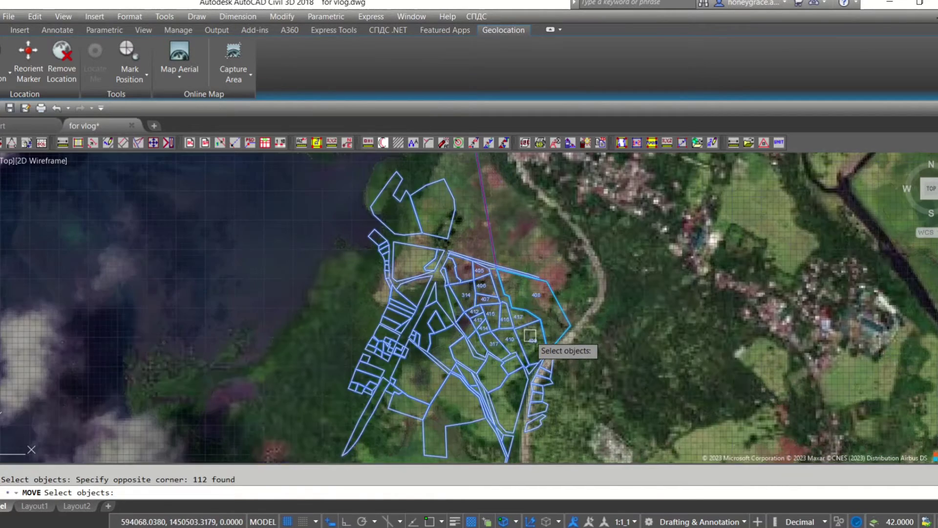
pyautogui.press('Return')
# Move the parcels from a base point onto the matching riverside fields on the aerial map.
pyautogui.click(547, 282)
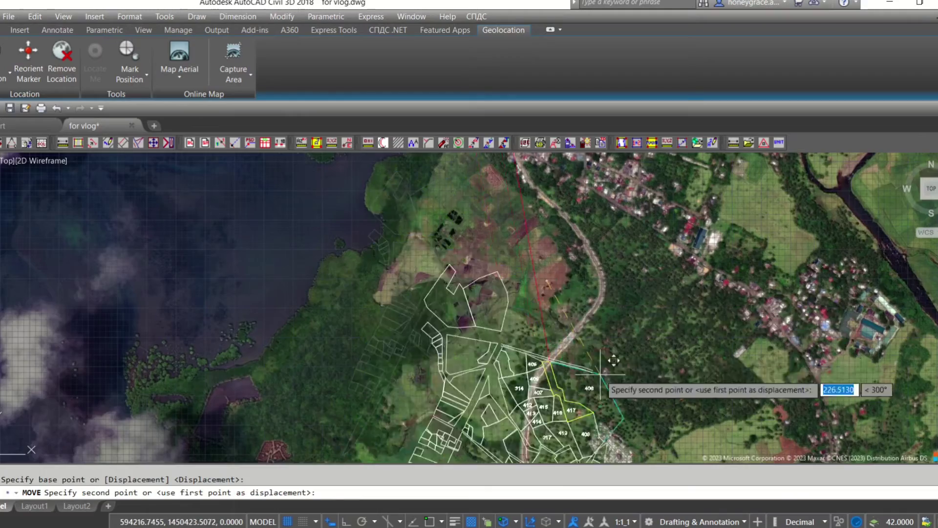
pyautogui.scroll(-3, 538, 234)
pyautogui.scroll(4, 526, 259)
pyautogui.moveTo(526, 257); pyautogui.dragTo(525, 277, button='middle')
pyautogui.scroll(-3, 526, 278)
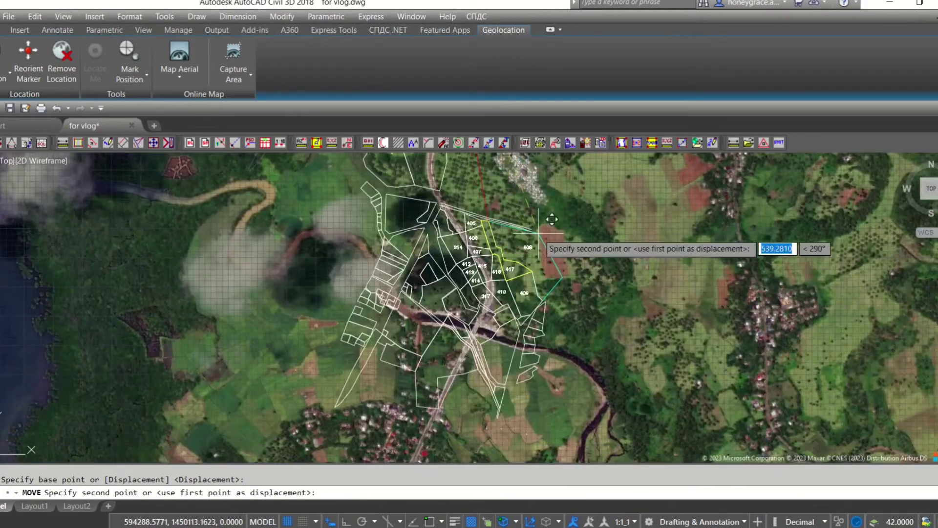
pyautogui.scroll(-1, 515, 181)
pyautogui.scroll(-5, 501, 195)
pyautogui.scroll(4, 534, 262)
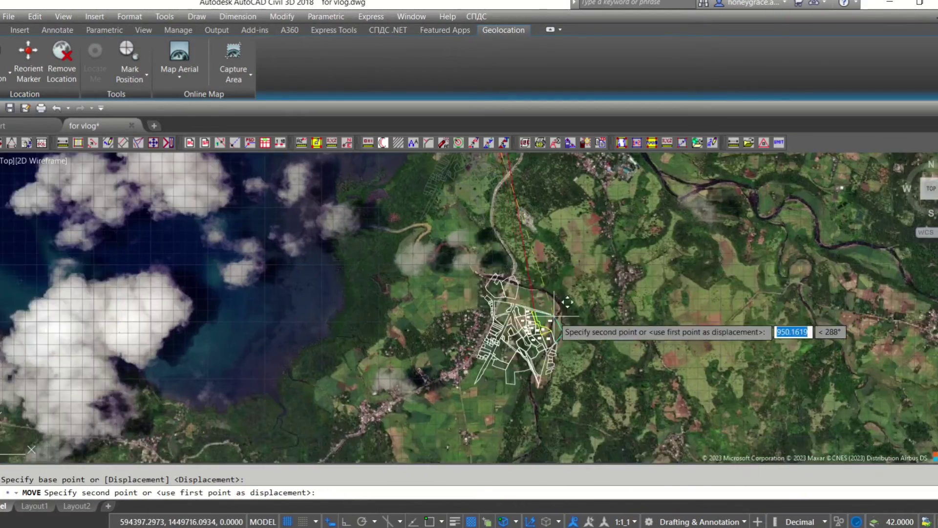
pyautogui.scroll(5, 555, 313)
pyautogui.scroll(1, 554, 281)
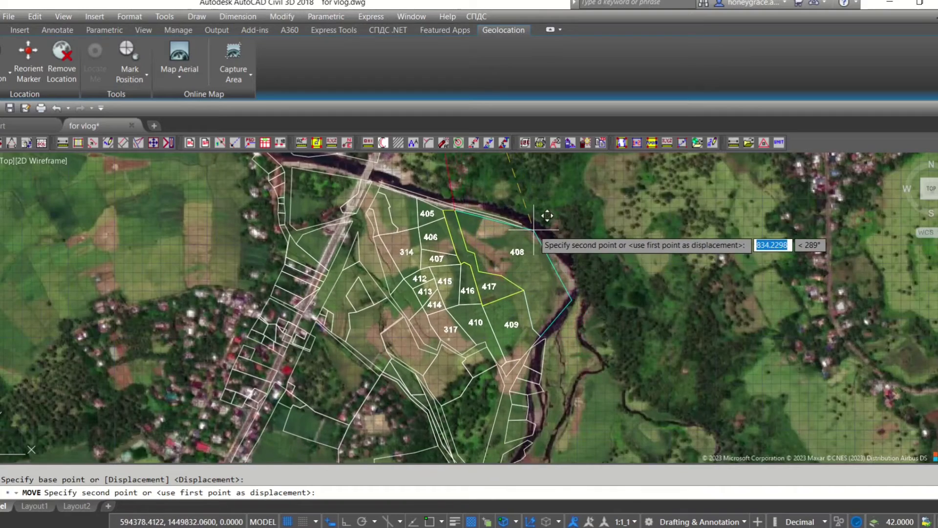
pyautogui.scroll(2, 524, 224)
pyautogui.moveTo(524, 224); pyautogui.dragTo(519, 243, button='middle')
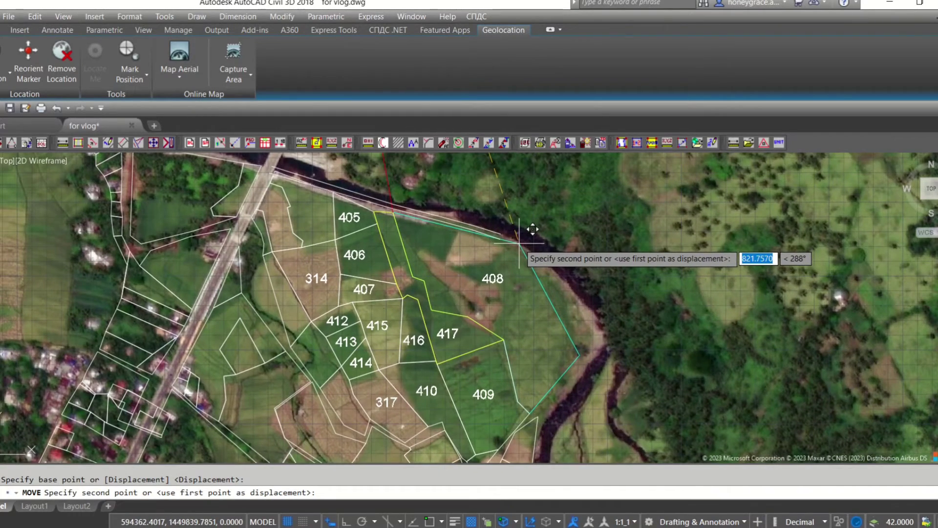
pyautogui.click(519, 243)
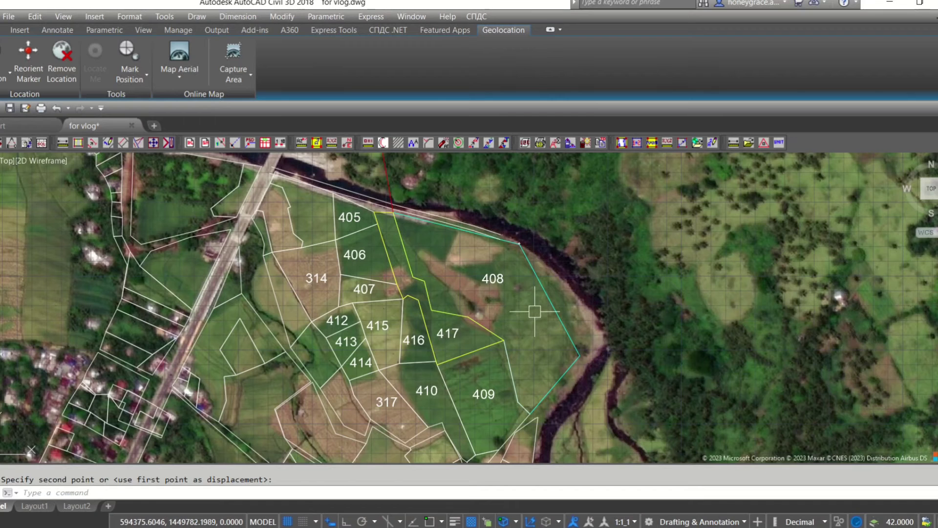
# Pan and zoom around parcels 409, 410 and the river to check the alignment.
pyautogui.moveTo(506, 356); pyautogui.dragTo(552, 279, button='middle')
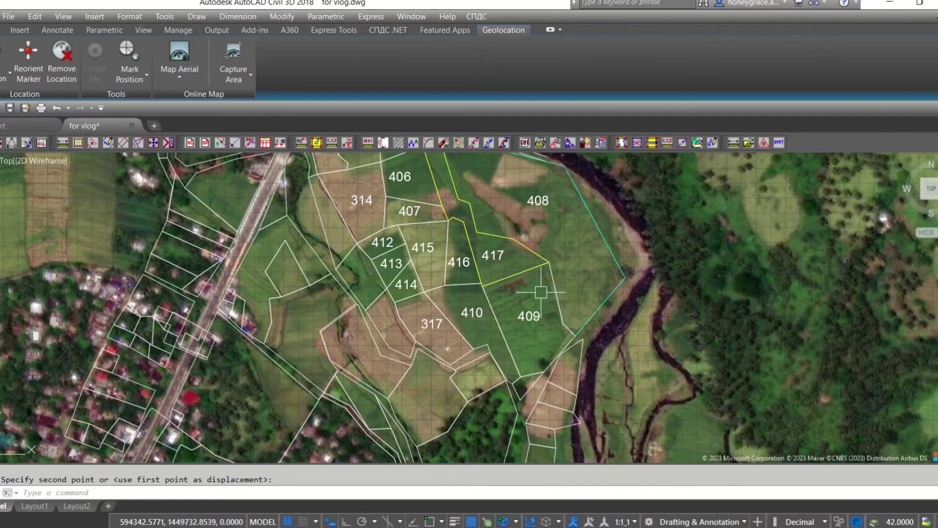
pyautogui.scroll(-2, 549, 310)
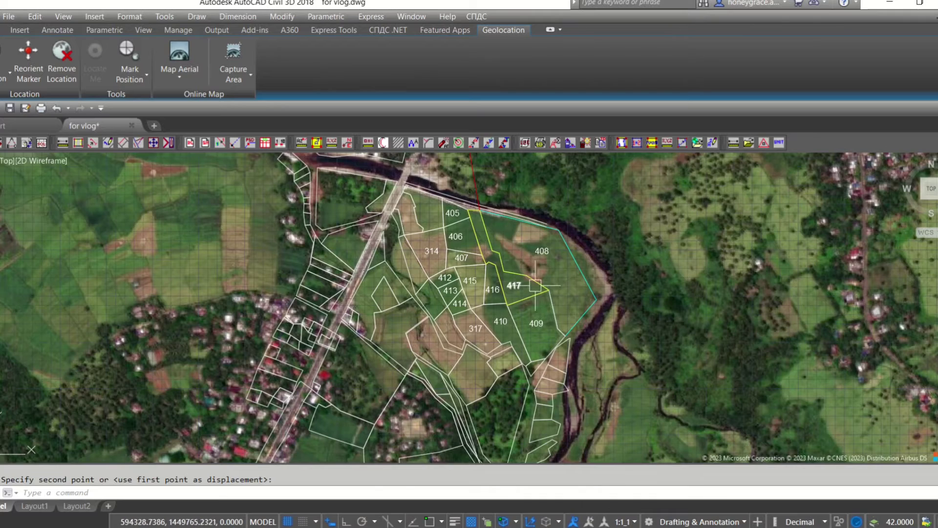
pyautogui.moveTo(549, 282); pyautogui.dragTo(549, 245, button='middle')
pyautogui.scroll(2, 531, 362)
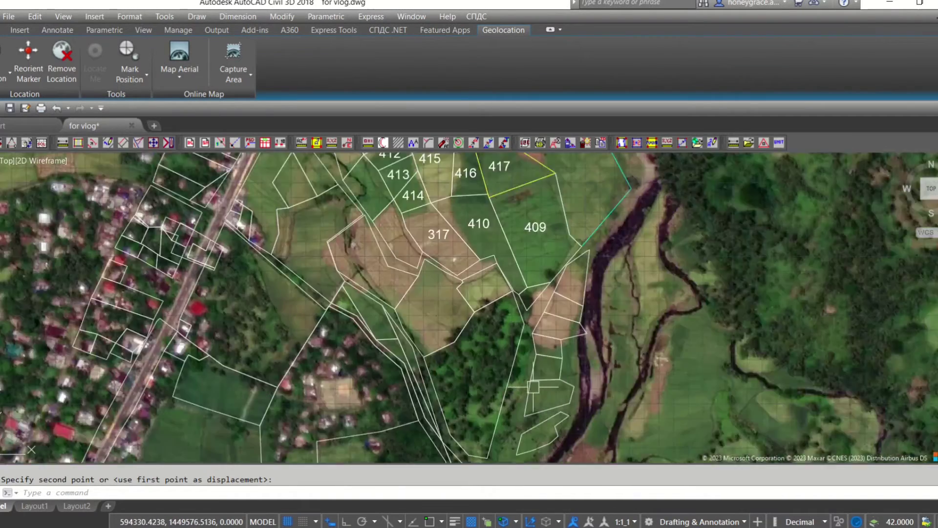
pyautogui.scroll(-3, 532, 362)
pyautogui.scroll(1, 508, 282)
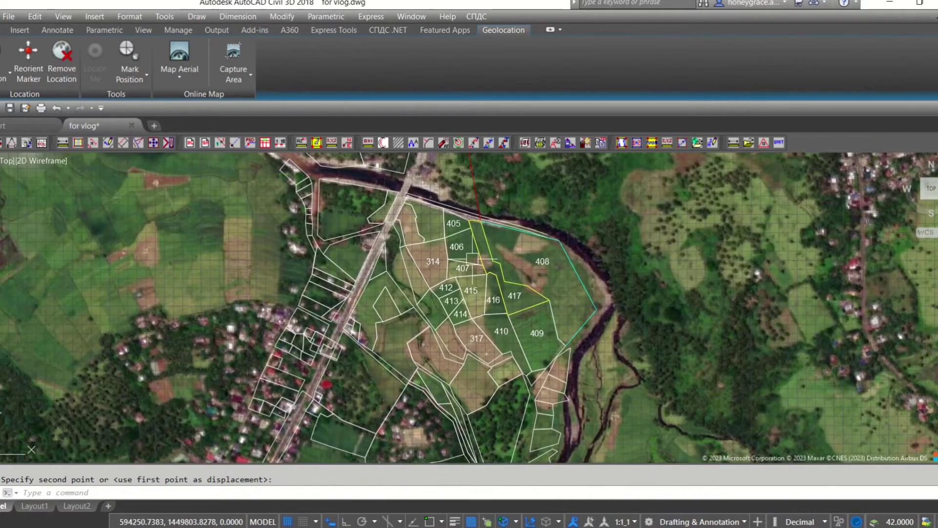
pyautogui.scroll(3, 420, 241)
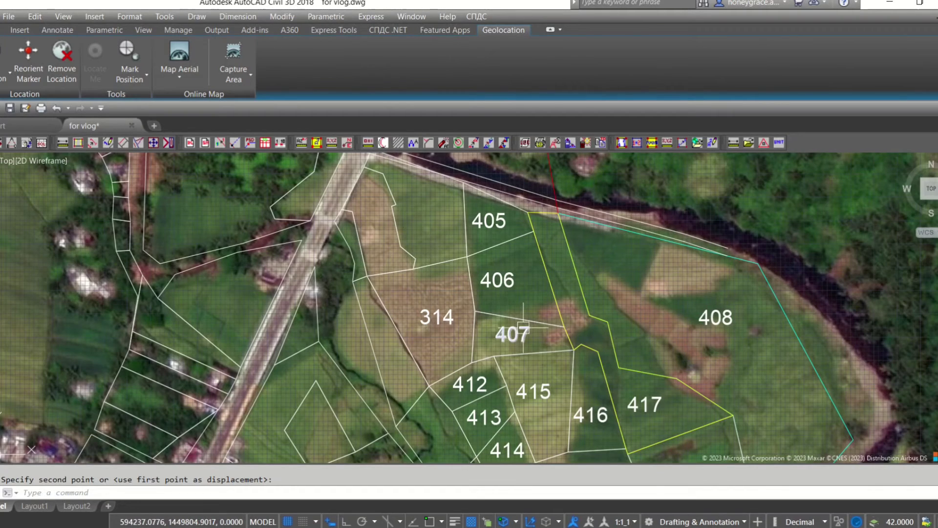
pyautogui.scroll(-4, 522, 327)
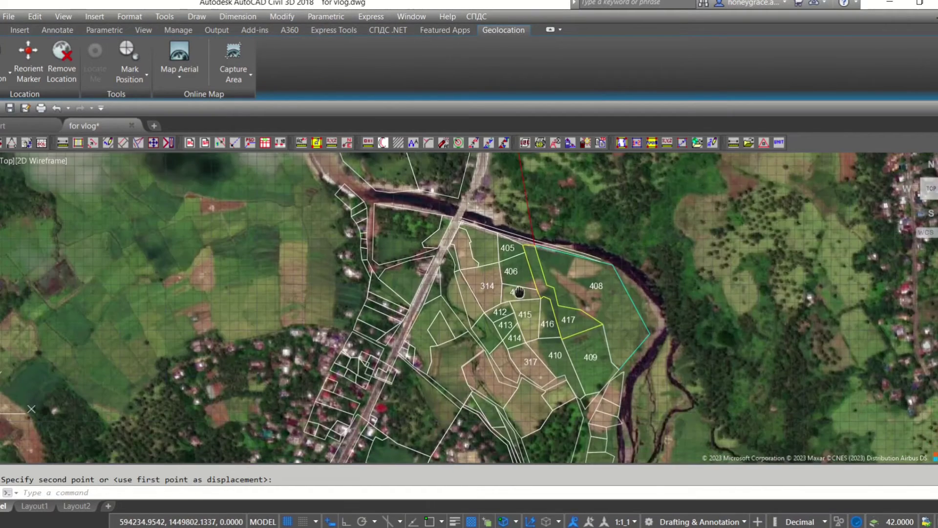
pyautogui.moveTo(506, 323); pyautogui.dragTo(503, 286, button='middle')
pyautogui.moveTo(592, 301); pyautogui.dragTo(558, 286, button='middle')
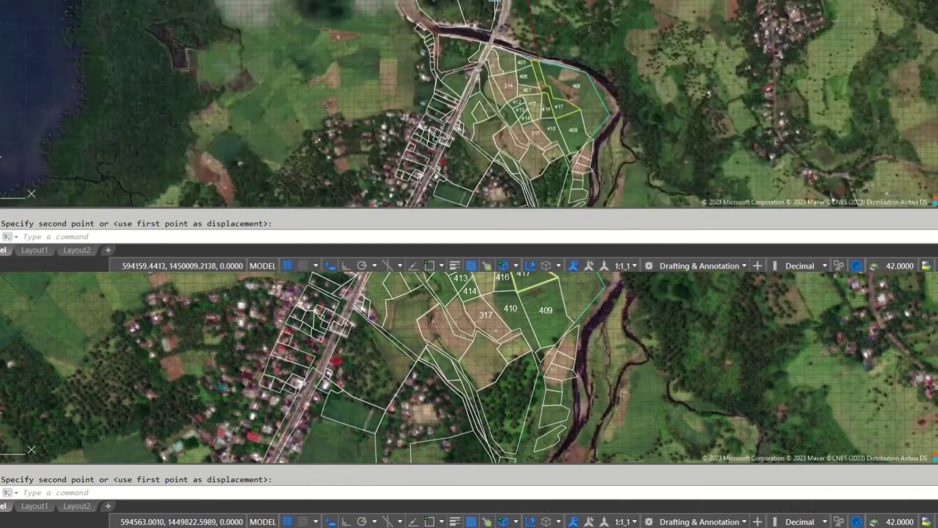
pyautogui.scroll(-5, 567, 274)
pyautogui.scroll(-2, 552, 293)
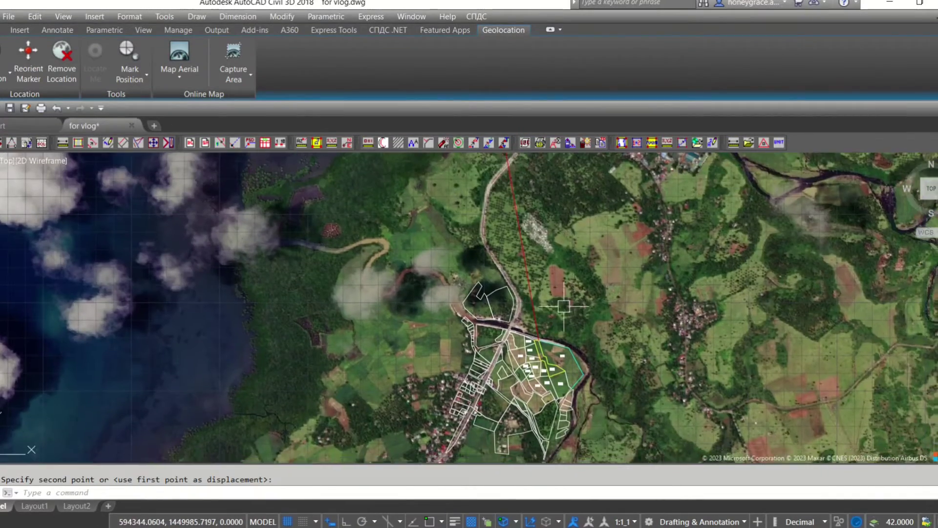
pyautogui.scroll(-3, 451, 221)
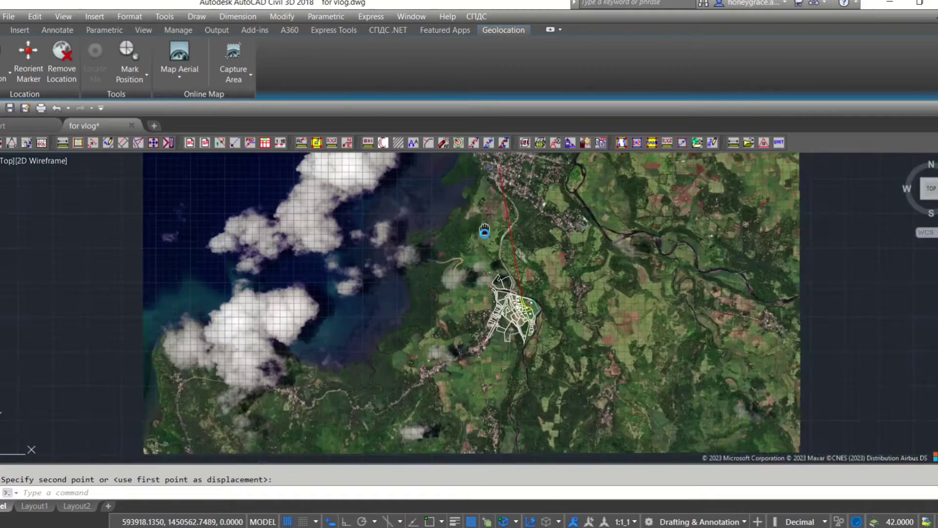
pyautogui.scroll(2, 470, 196)
pyautogui.scroll(1, 482, 182)
pyautogui.scroll(5, 547, 326)
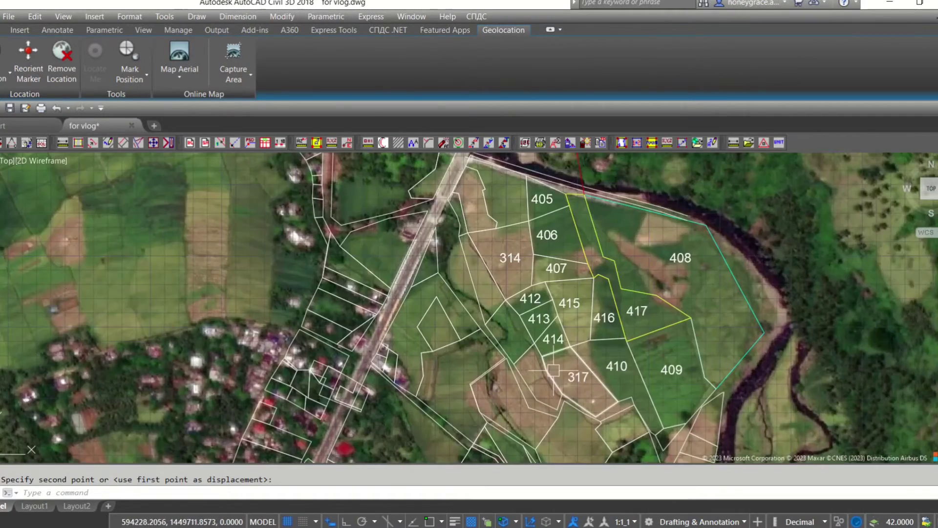
pyautogui.scroll(1, 469, 245)
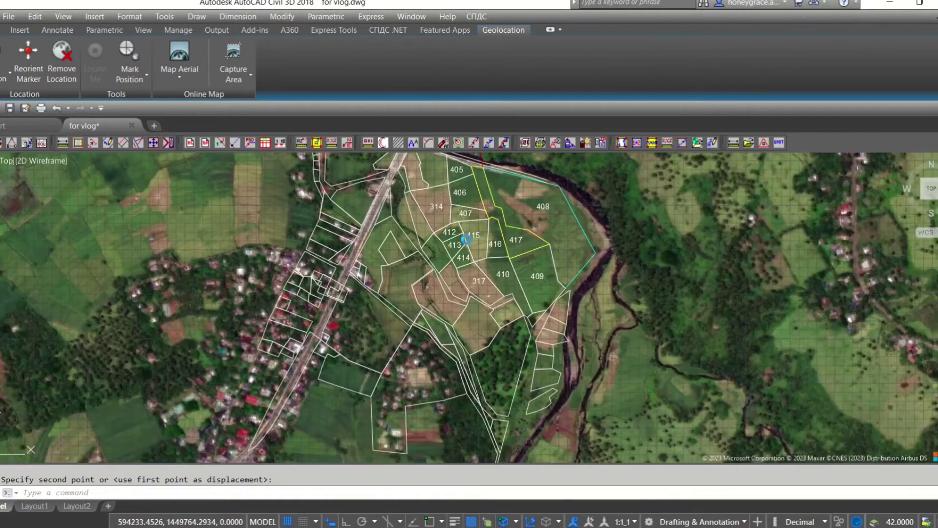
pyautogui.moveTo(466, 239); pyautogui.dragTo(454, 250, button='middle')
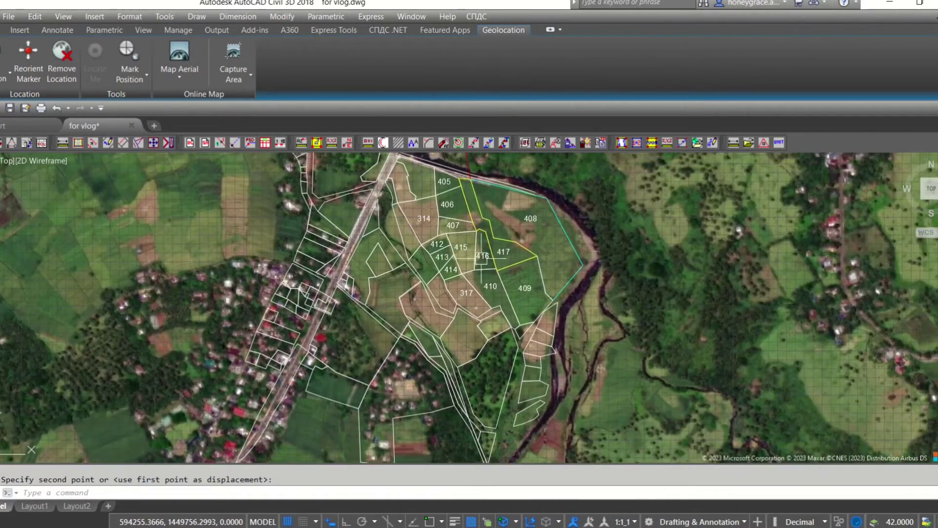
# Compare against the reference survey photo and reposition the map view over the parcels.
pyautogui.click(554, 476)
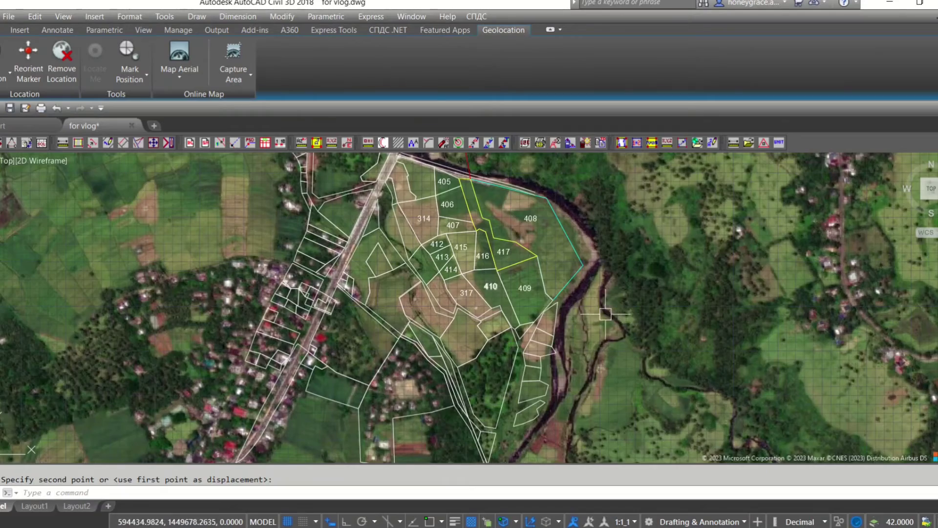
pyautogui.scroll(1, 601, 293)
pyautogui.scroll(3, 575, 214)
pyautogui.moveTo(574, 214); pyautogui.dragTo(689, 323, button='middle')
pyautogui.scroll(4, 589, 304)
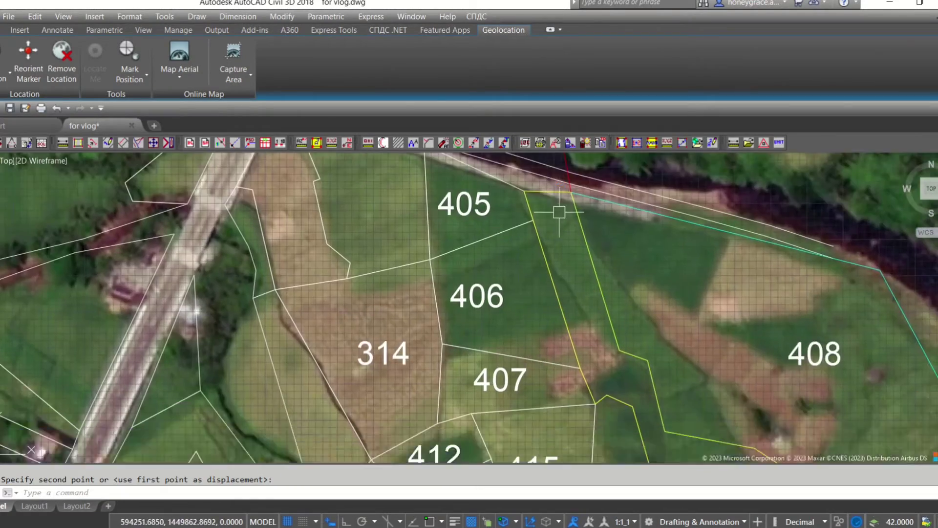
pyautogui.scroll(-4, 528, 175)
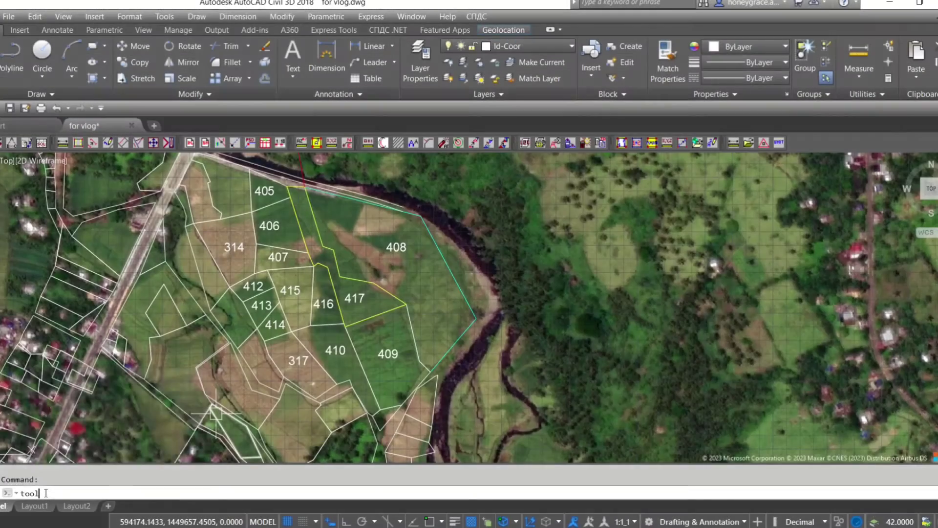
# Launch Export KML from TOOLSPACE's Toolbox under Miscellaneous Utilities.
pyautogui.write('TOOLSPACE')
pyautogui.press('Return')
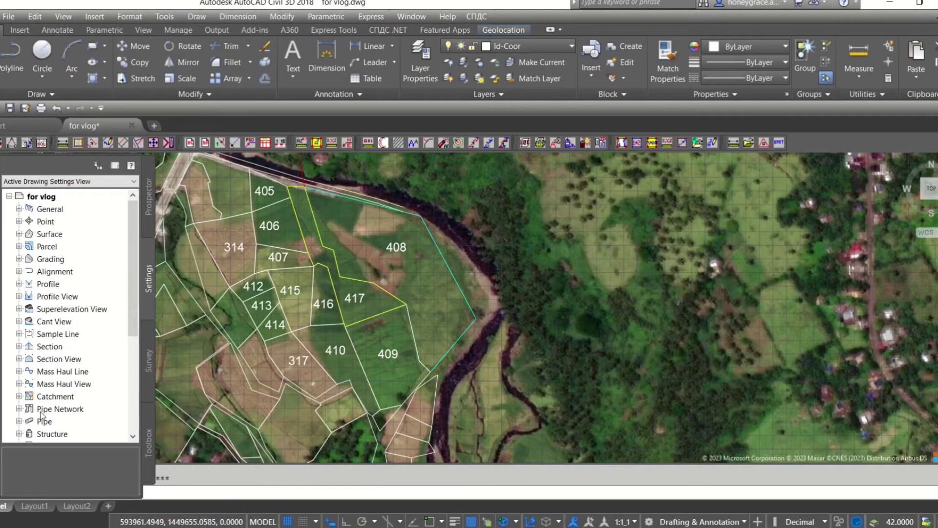
pyautogui.click(149, 421)
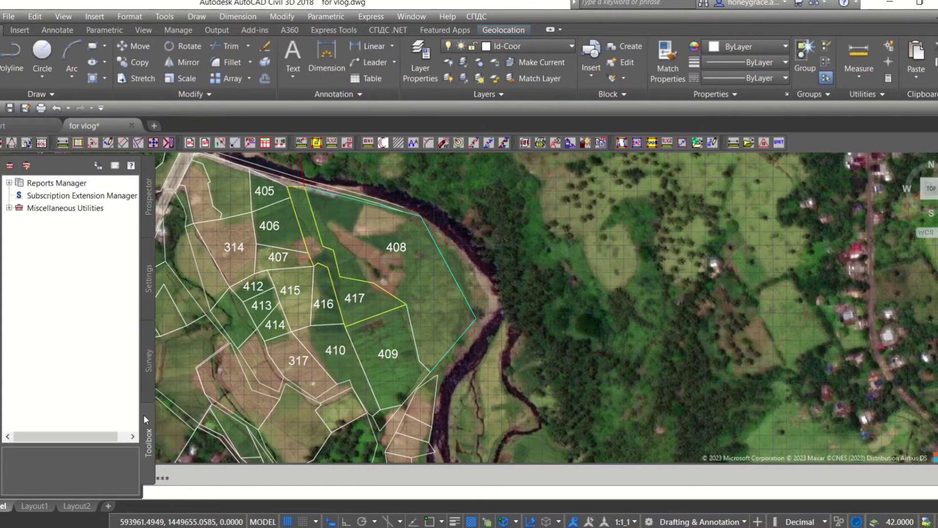
pyautogui.click(8, 208)
pyautogui.doubleClick(27, 249)
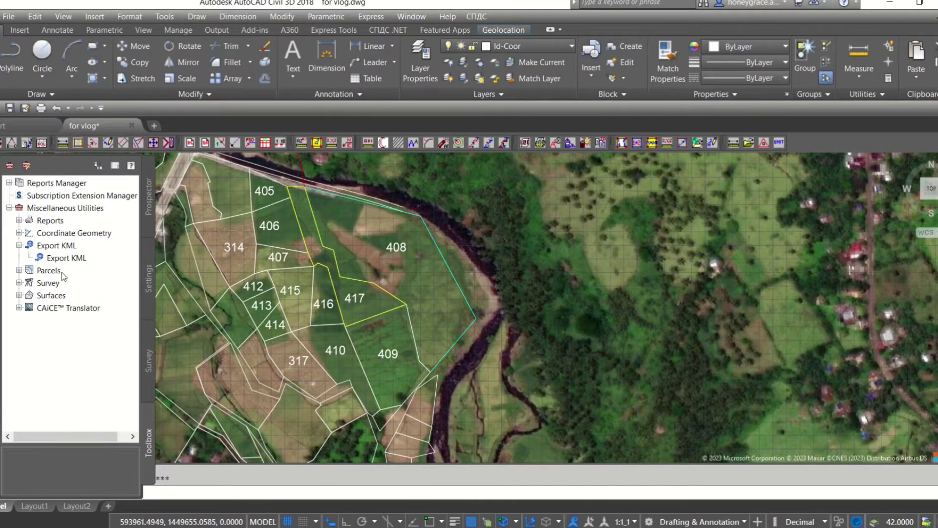
pyautogui.doubleClick(73, 261)
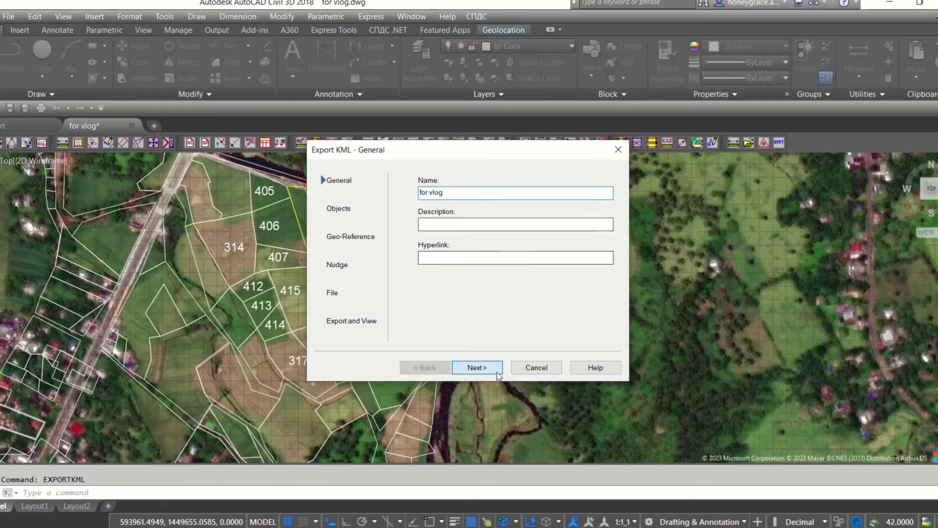
# Set the KML export to Selected objects and window-select all 112 parcels.
pyautogui.click(477, 367)
pyautogui.click(426, 210)
pyautogui.click(441, 228)
pyautogui.scroll(-2, 472, 323)
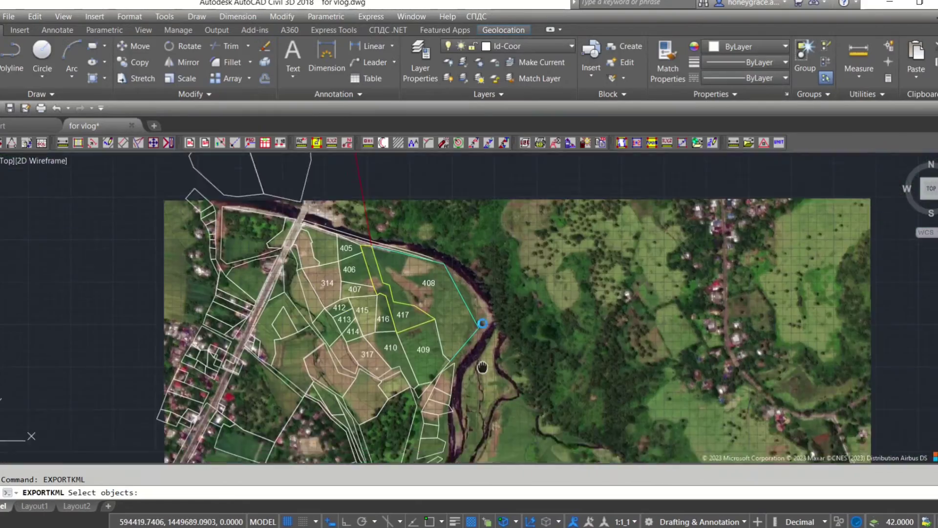
pyautogui.scroll(-4, 472, 323)
pyautogui.scroll(-2, 472, 322)
pyautogui.click(547, 371)
pyautogui.scroll(2, 381, 195)
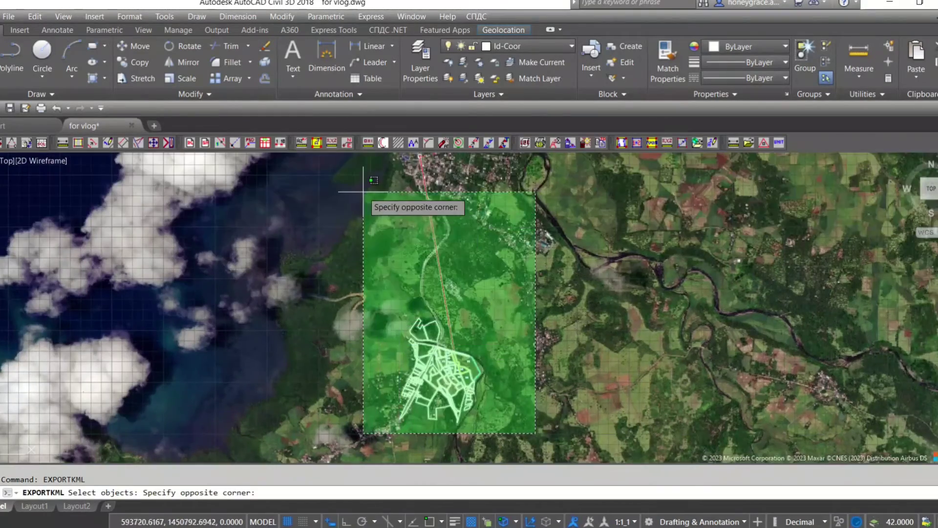
pyautogui.scroll(-3, 347, 179)
pyautogui.click(344, 178)
pyautogui.scroll(5, 434, 349)
pyautogui.press('Return')
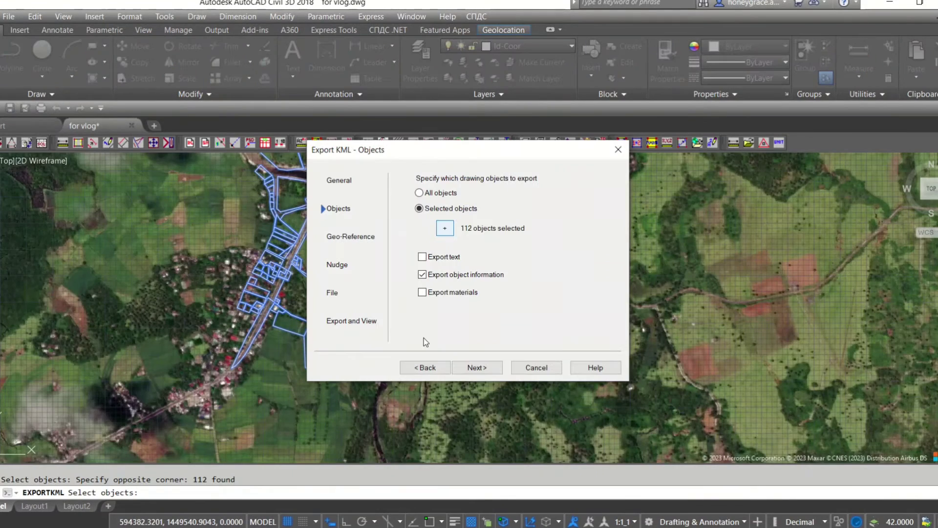
# Drape the objects on the ground and export to for vlog.kmz, viewing it in Google Earth.
pyautogui.click(481, 367)
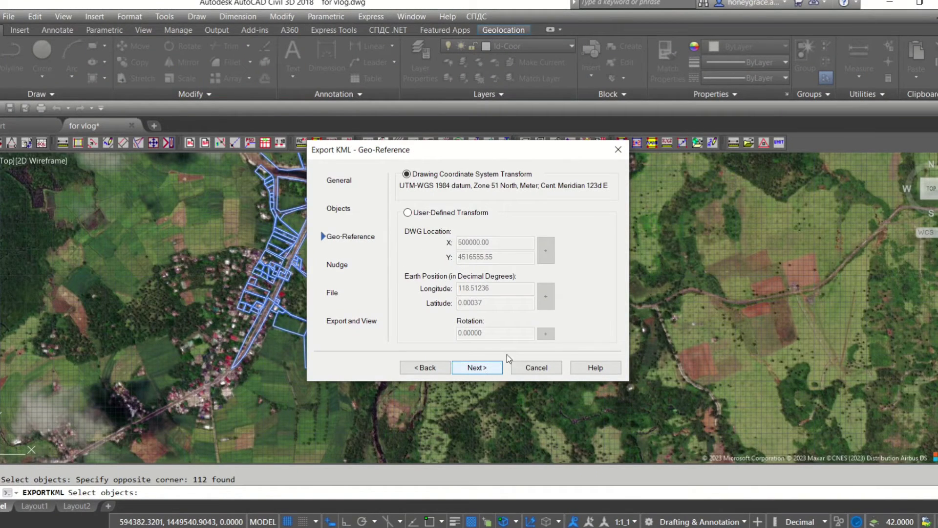
pyautogui.click(482, 370)
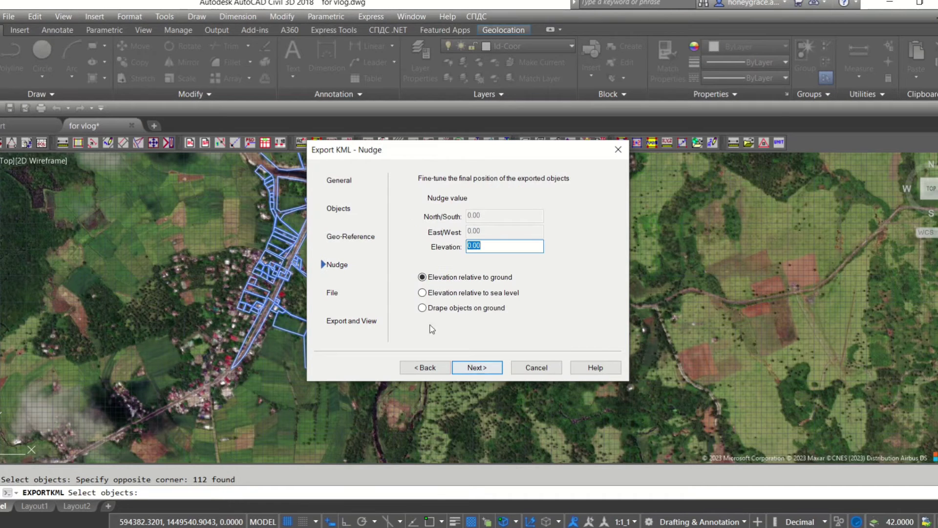
pyautogui.click(423, 305)
pyautogui.click(478, 368)
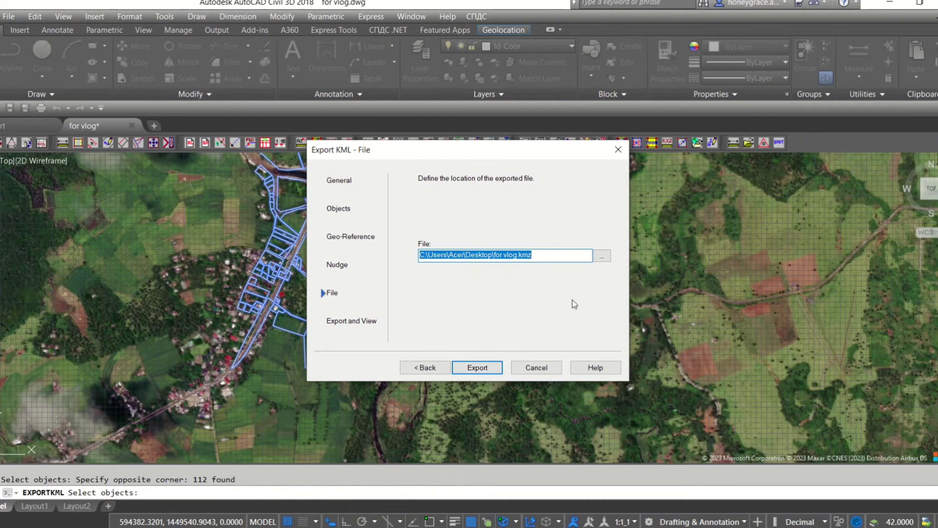
pyautogui.click(494, 368)
pyautogui.click(486, 368)
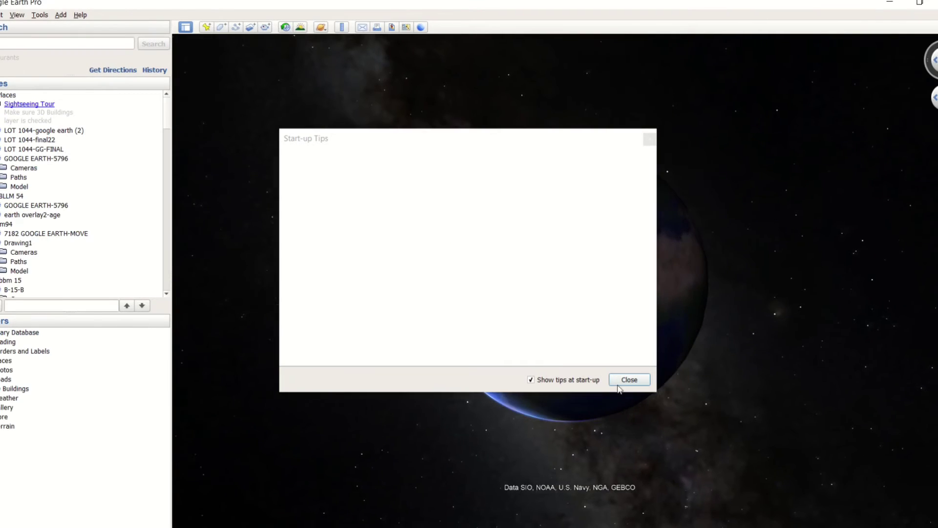
# Close the Start-up Tips and promo dialogs and spin the globe toward Asia.
pyautogui.click(625, 379)
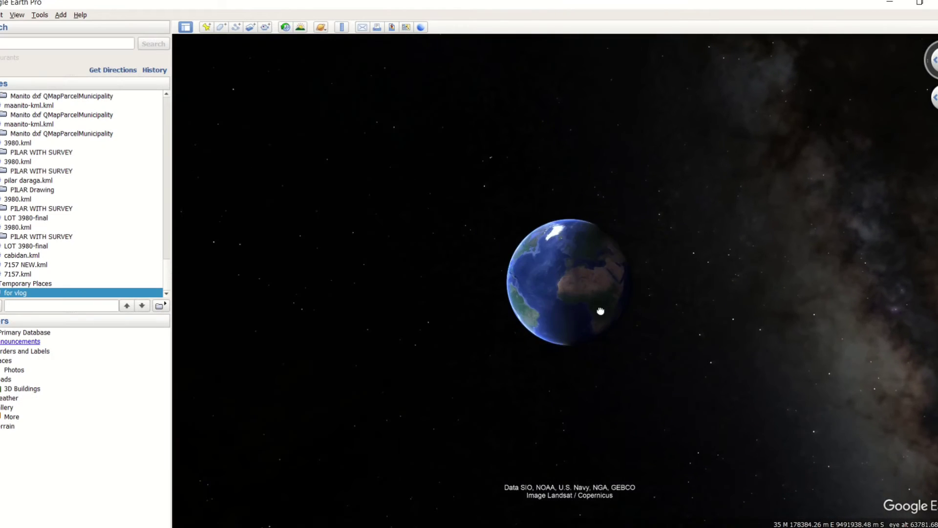
pyautogui.click(670, 177)
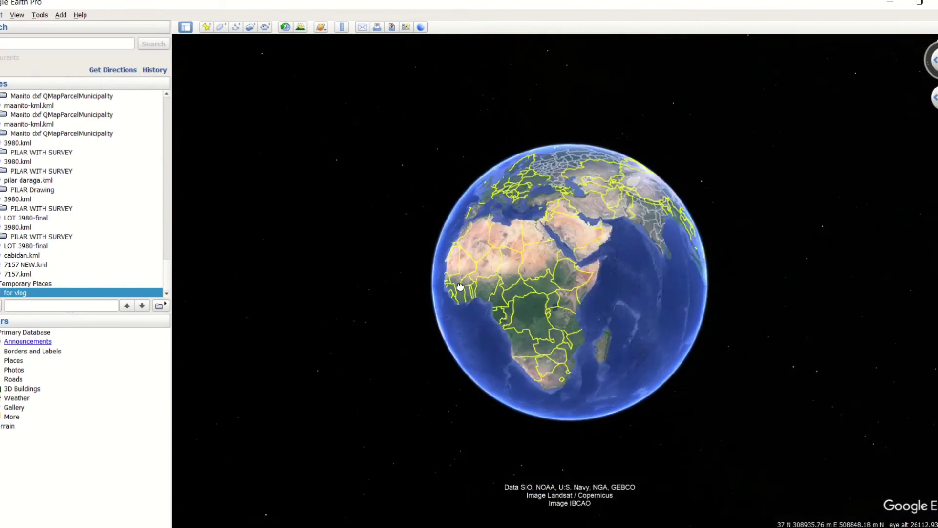
pyautogui.moveTo(651, 310); pyautogui.dragTo(512, 275)
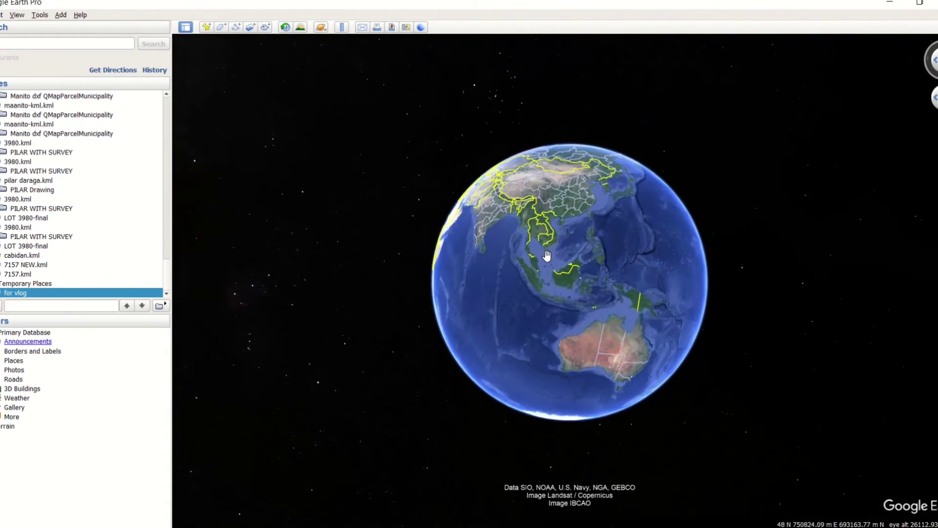
# Zoom into the Philippines down to the yellow for vlog parcel outlines near Manito.
pyautogui.scroll(3, 558, 262)
pyautogui.scroll(5, 568, 190)
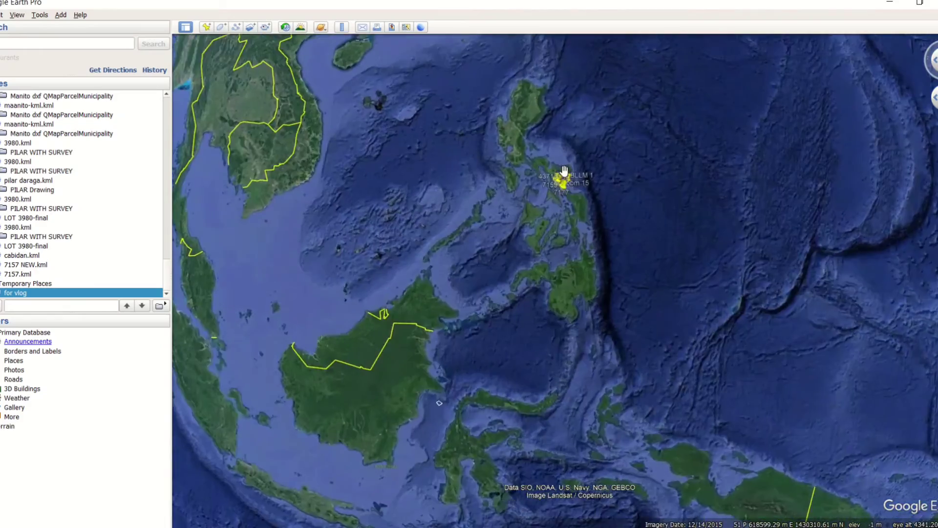
pyautogui.scroll(4, 555, 197)
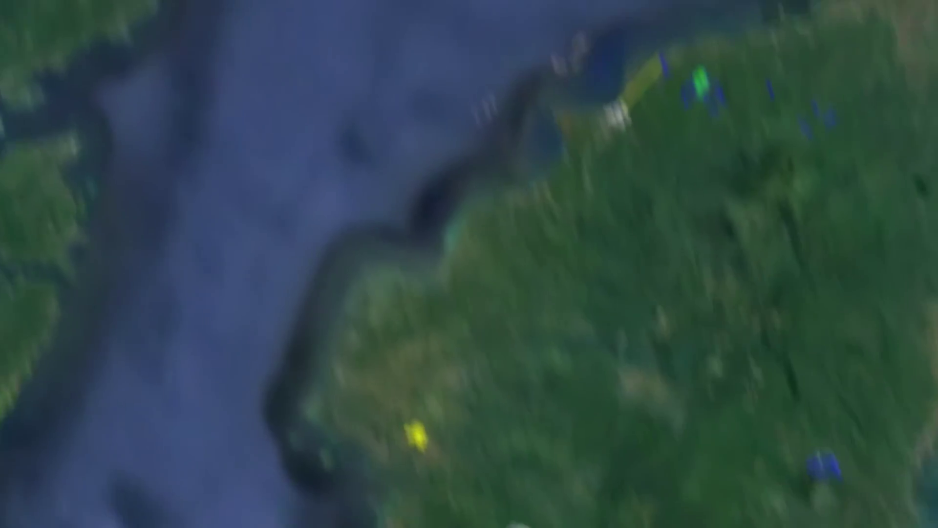
pyautogui.scroll(3, 379, 310)
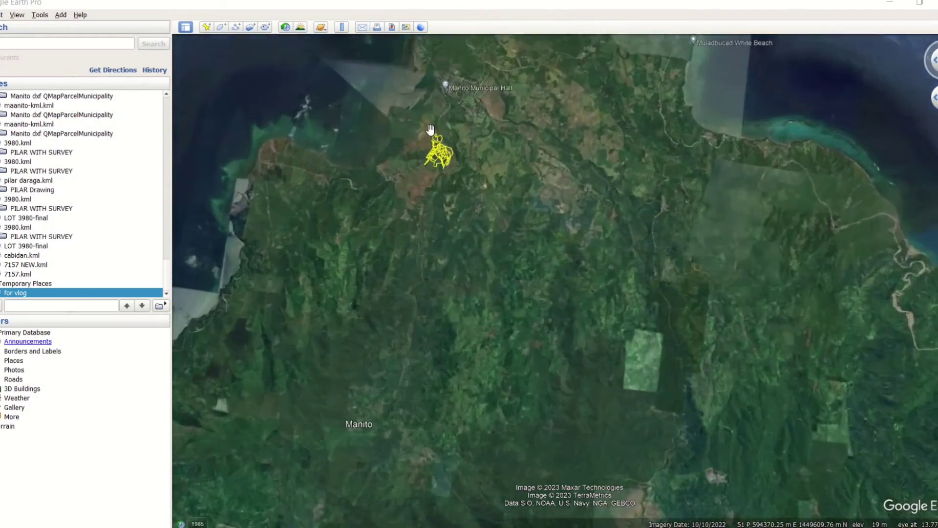
pyautogui.scroll(2, 435, 136)
pyautogui.moveTo(441, 121); pyautogui.dragTo(445, 325)
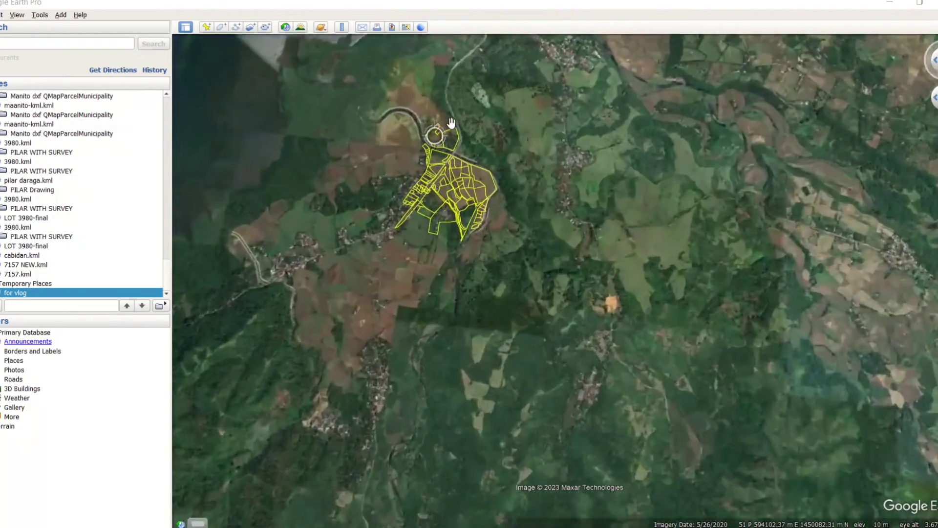
pyautogui.scroll(2, 445, 325)
pyautogui.scroll(3, 430, 424)
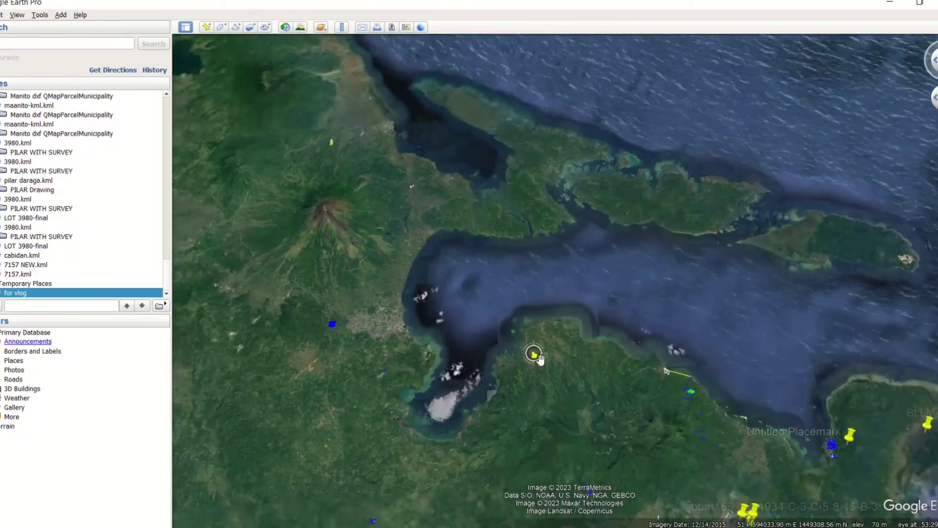
# Zoom out from the yellow parcel outlines near Manito to a regional view of Southeast Asia.
pyautogui.scroll(-5, 543, 364)
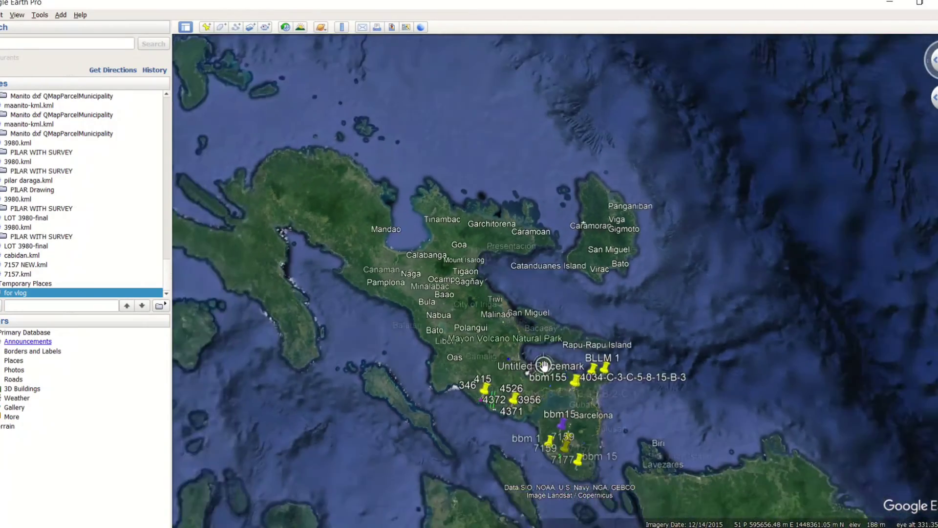
pyautogui.scroll(-2, 559, 361)
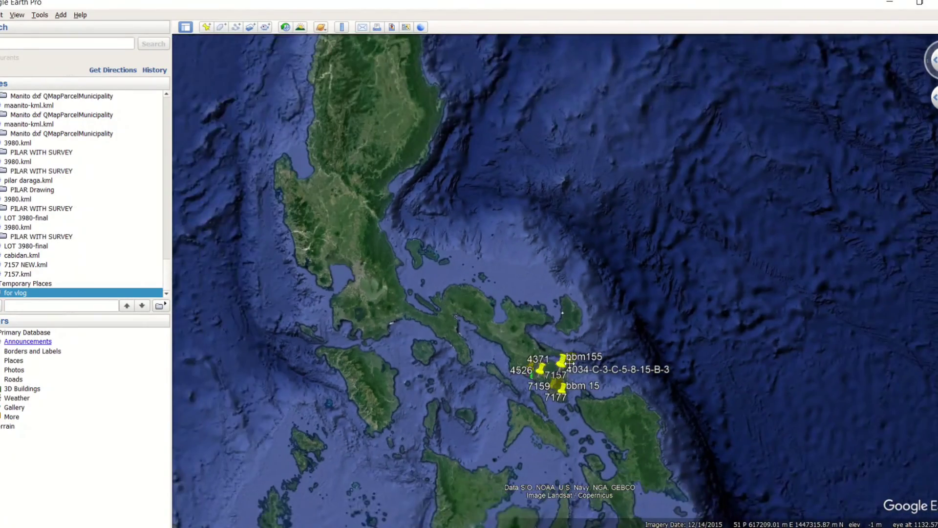
pyautogui.scroll(-3, 570, 364)
pyautogui.scroll(-2, 578, 345)
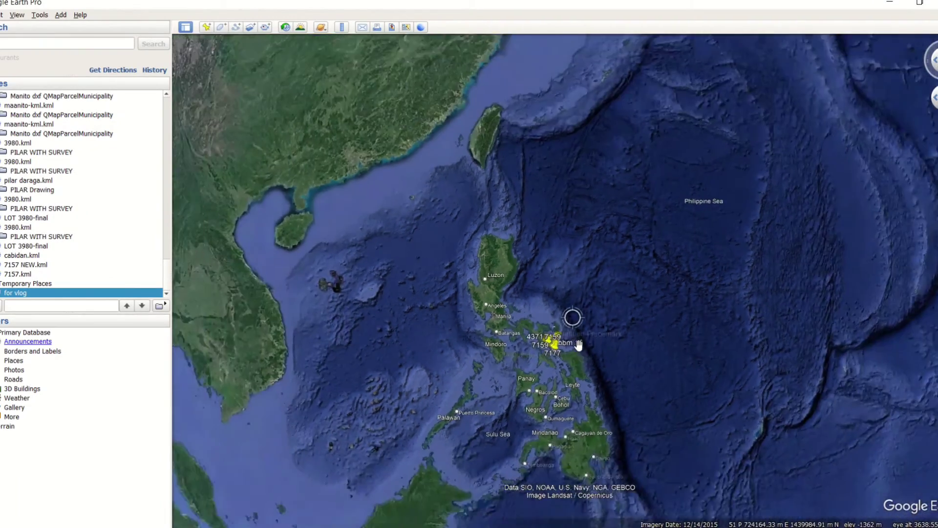
pyautogui.scroll(-3, 579, 346)
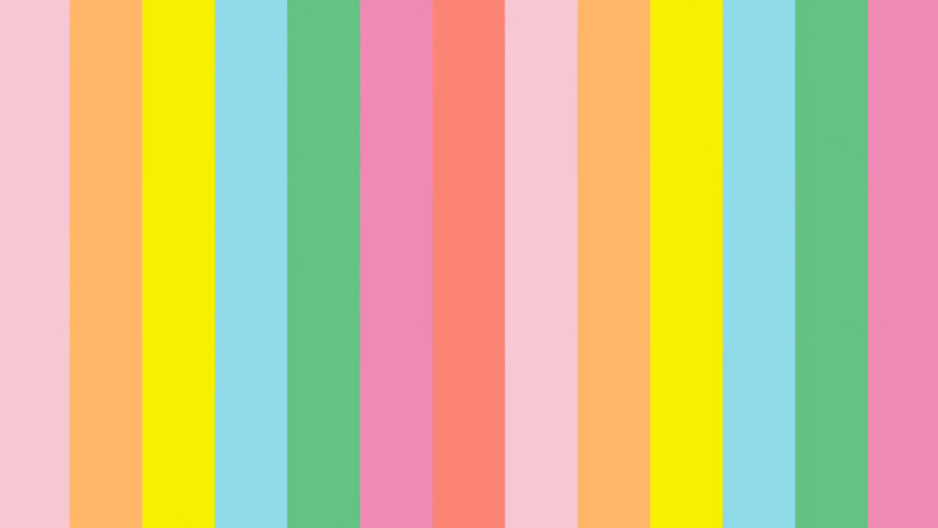